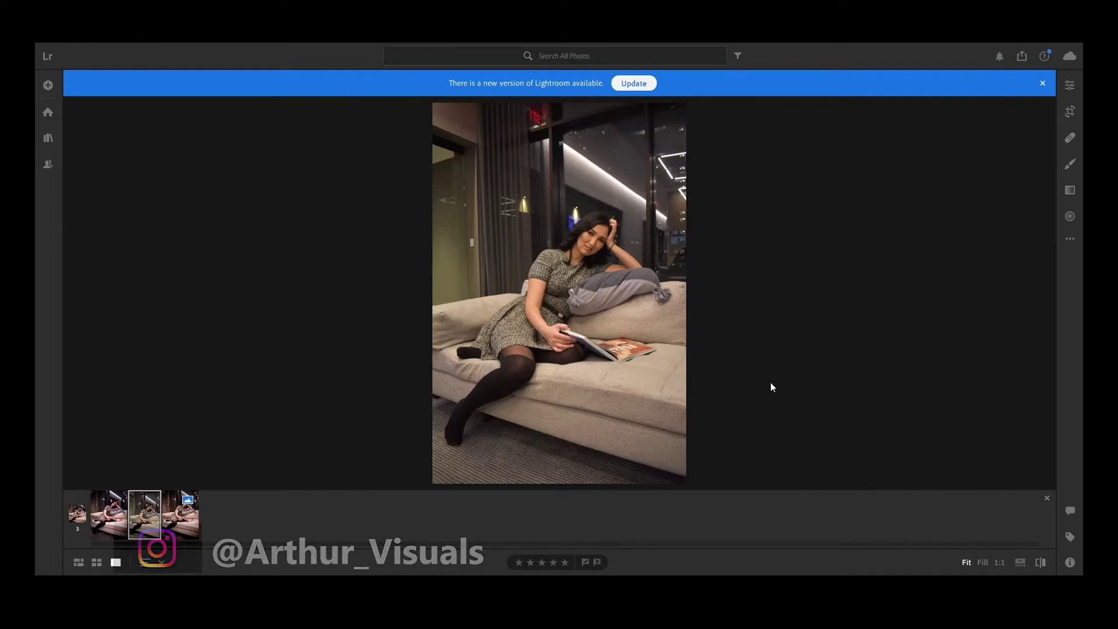
key(e)
drag(930, 340, 935, 340)
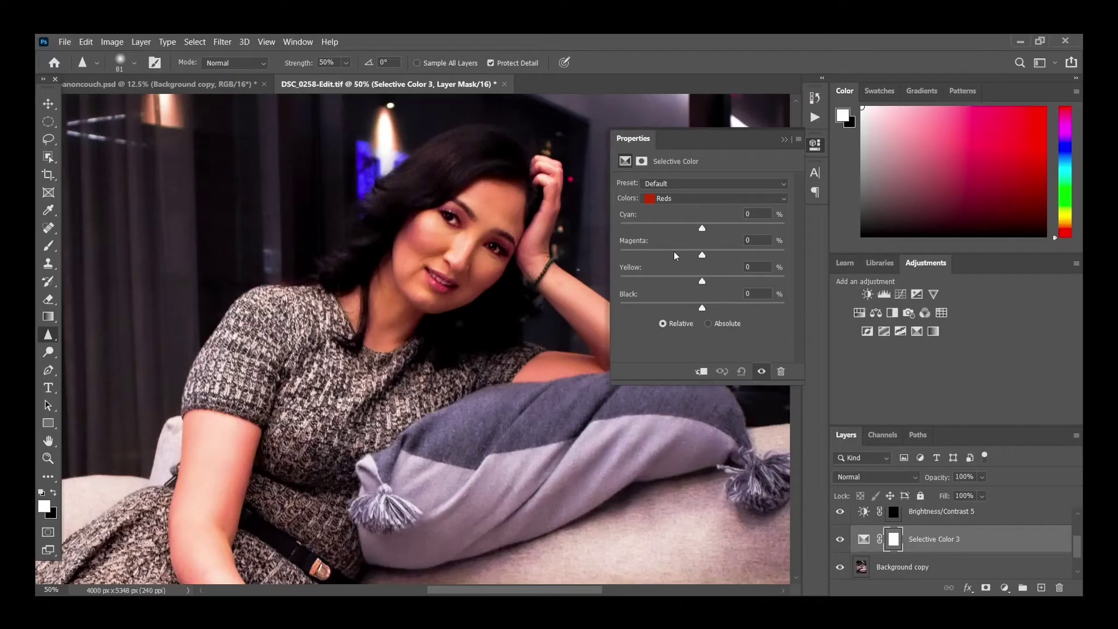
- Set the Selective Color adjustment for Reds to Cyan -7% and Magenta +2%, and lower Black slightly
key(z)
key(ctrl+minus)
key(ctrl+minus)
drag(592, 593, 585, 593)
drag(703, 229, 704, 255)
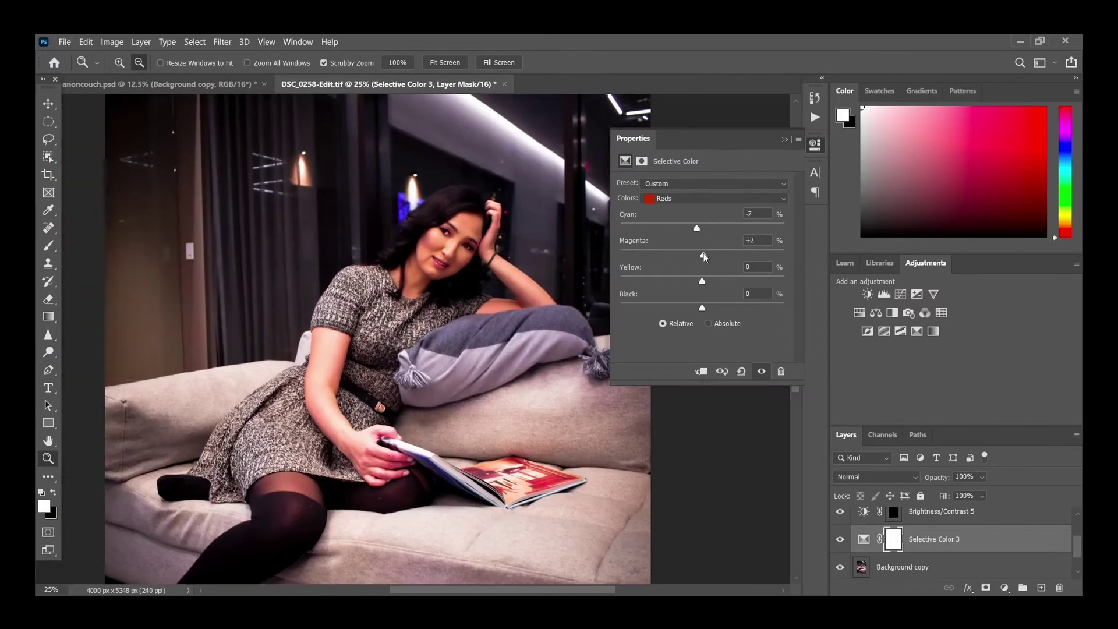
drag(701, 307, 699, 307)
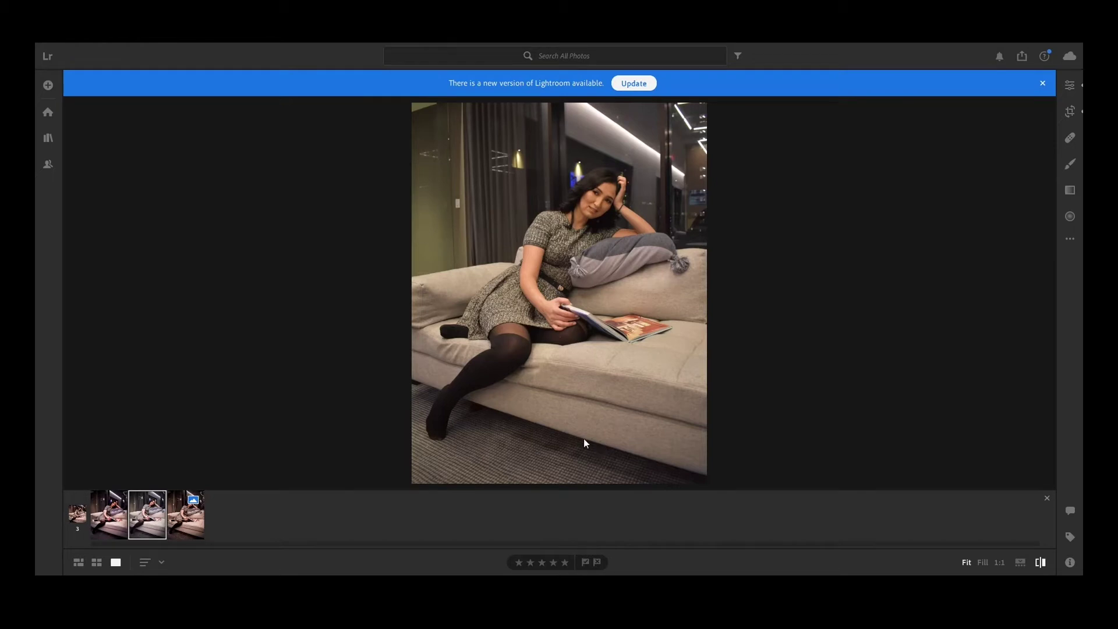
- View the finished version of the couch portrait for comparison, and open the unedited photo's editing controls
click(104, 517)
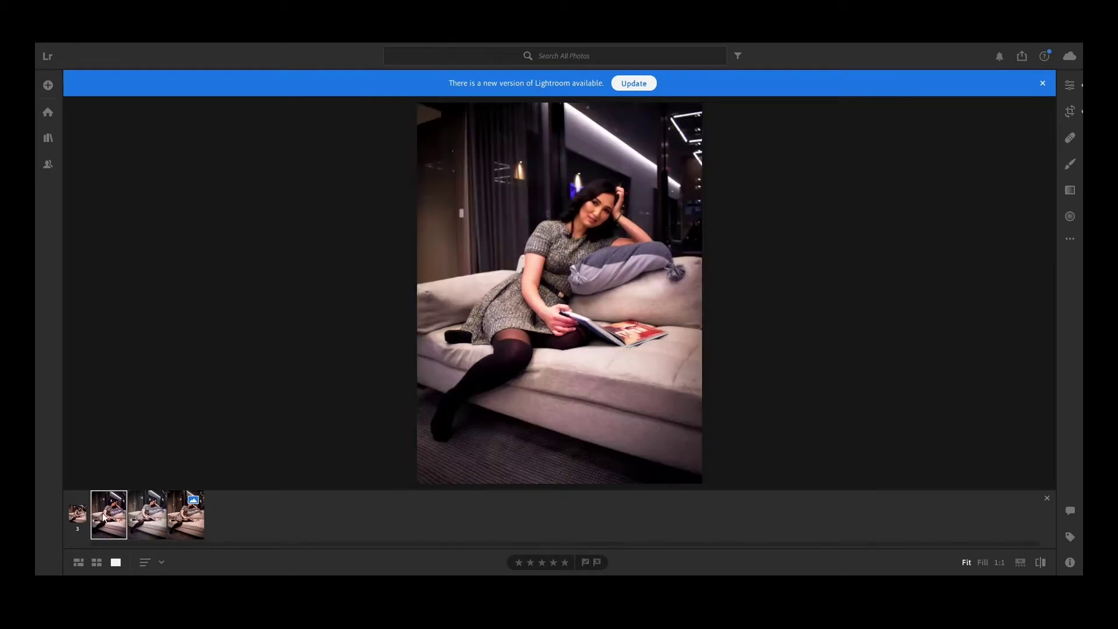
key(Right)
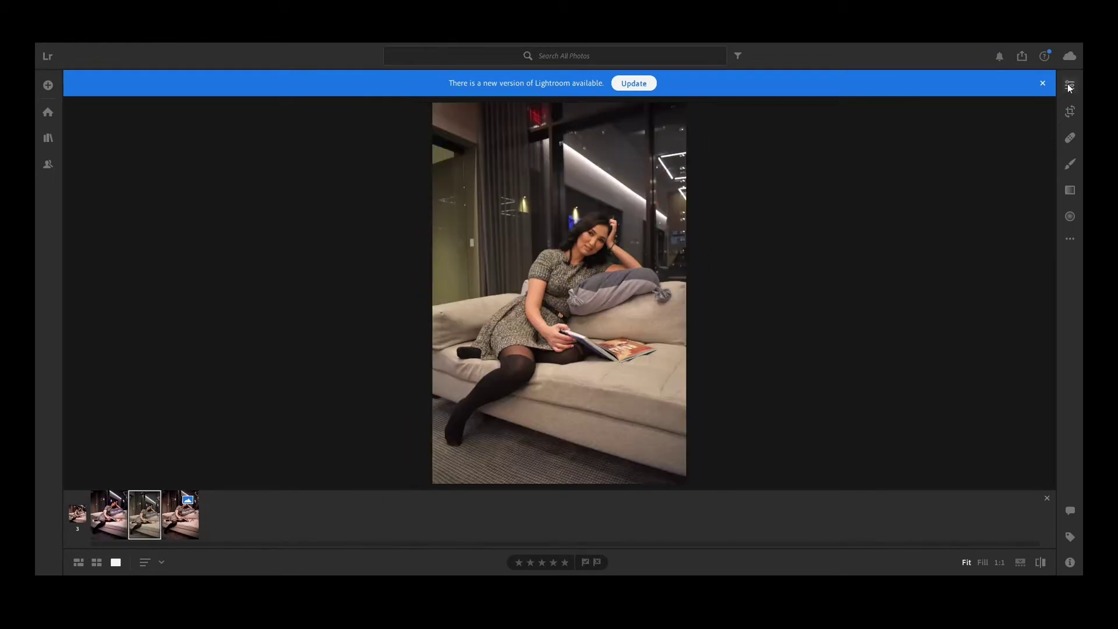
click(1064, 85)
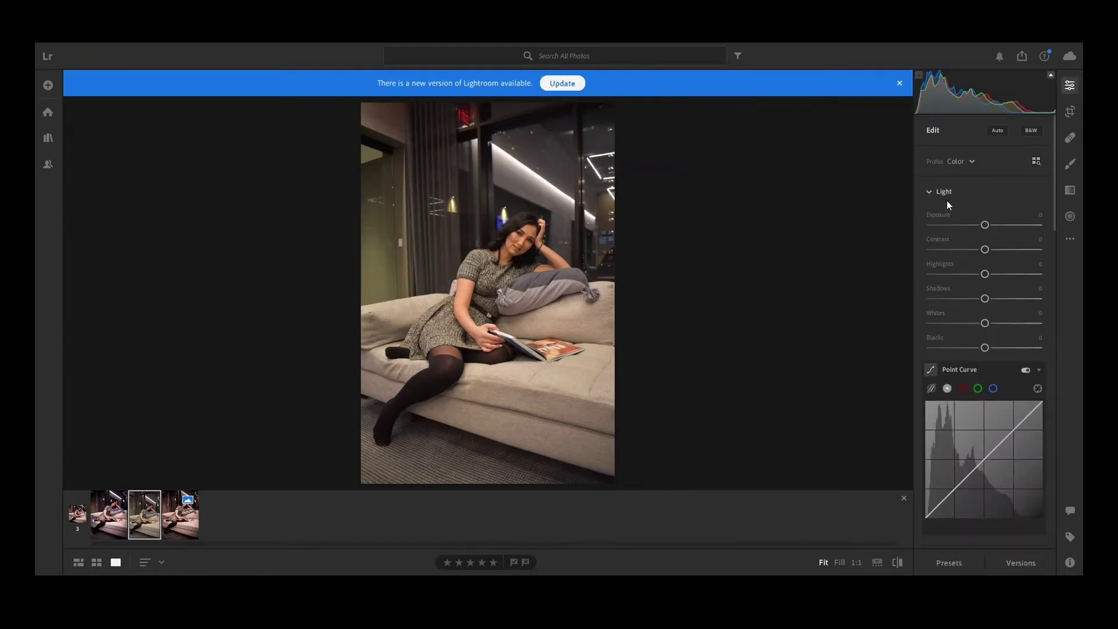
- Set the photo's light values to Exposure +0.30, Contrast +19, Highlights +14, Shadows -11, Whites +16 and Blacks +13
drag(984, 225, 988, 226)
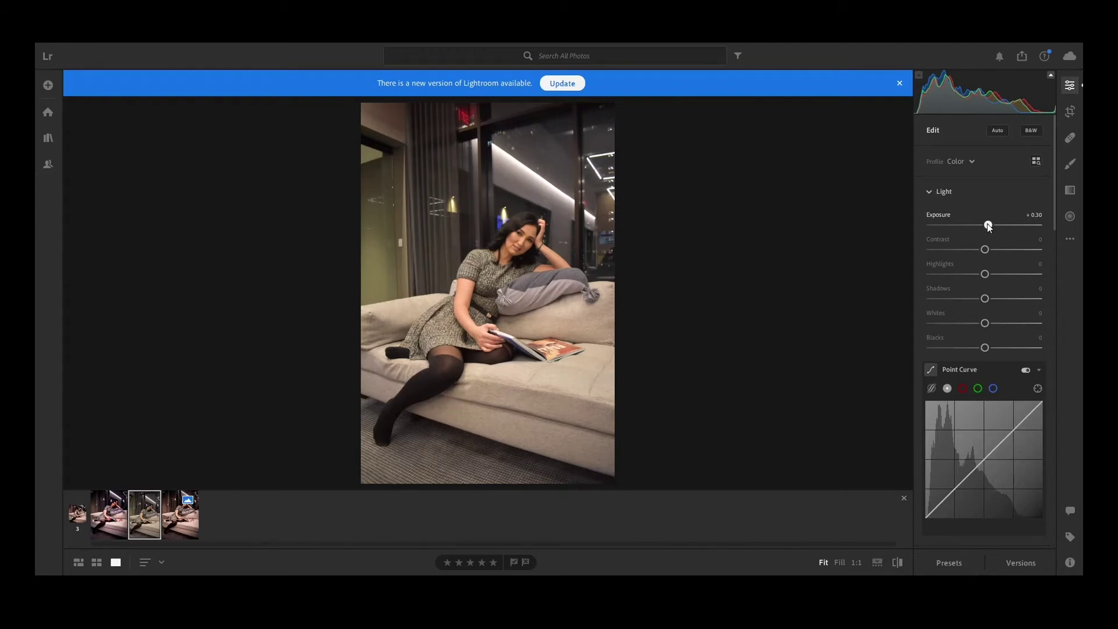
drag(985, 249, 998, 256)
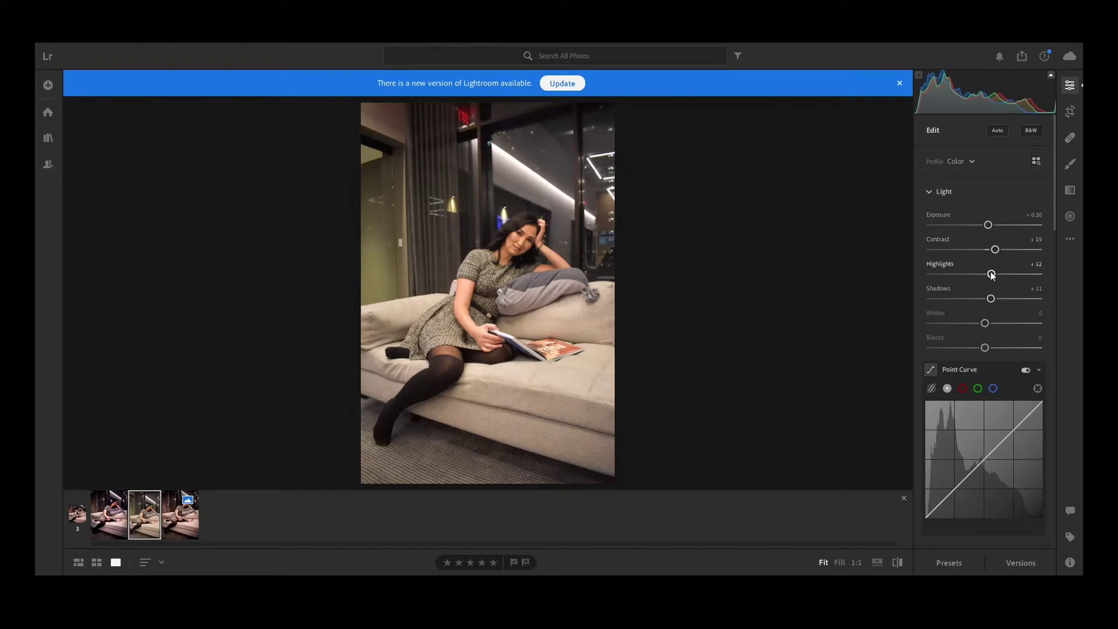
drag(991, 275, 978, 304)
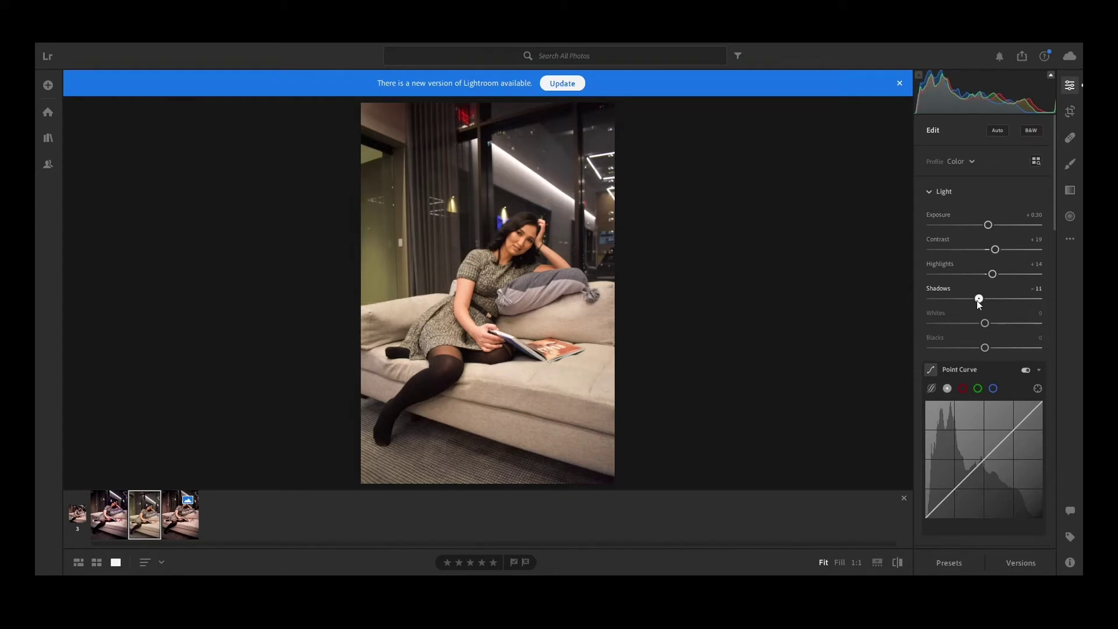
drag(985, 325, 992, 349)
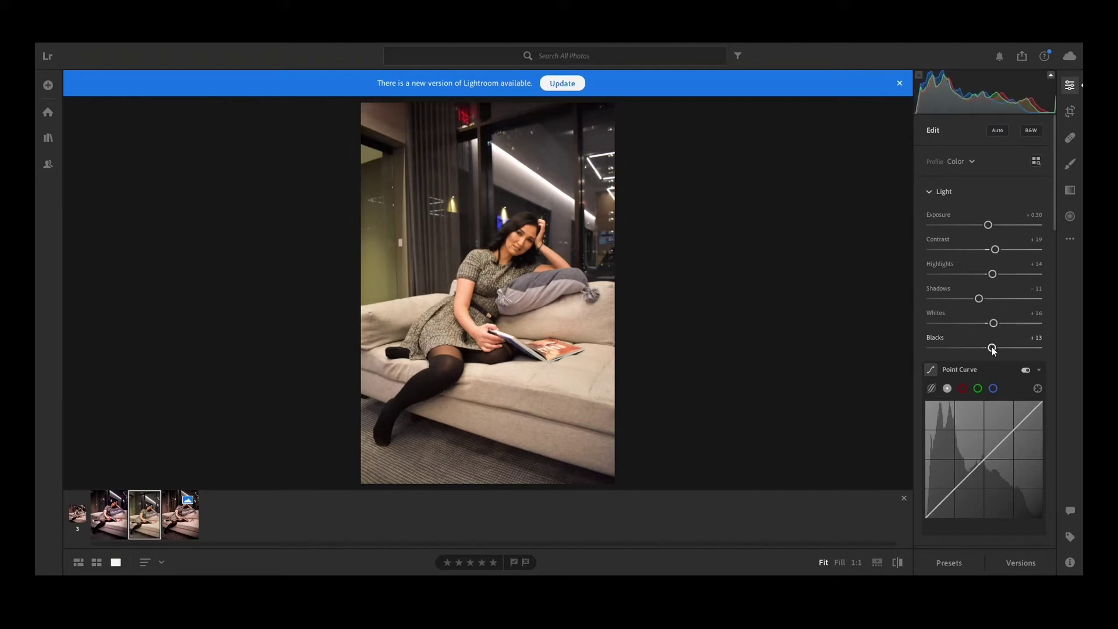
- Shape the point curve by adding slightly raised points in the highlights, shadows and midtones
mouse_move(1053, 217)
mouse_down()
mouse_move(1039, 324)
mouse_move(1051, 224)
mouse_up()
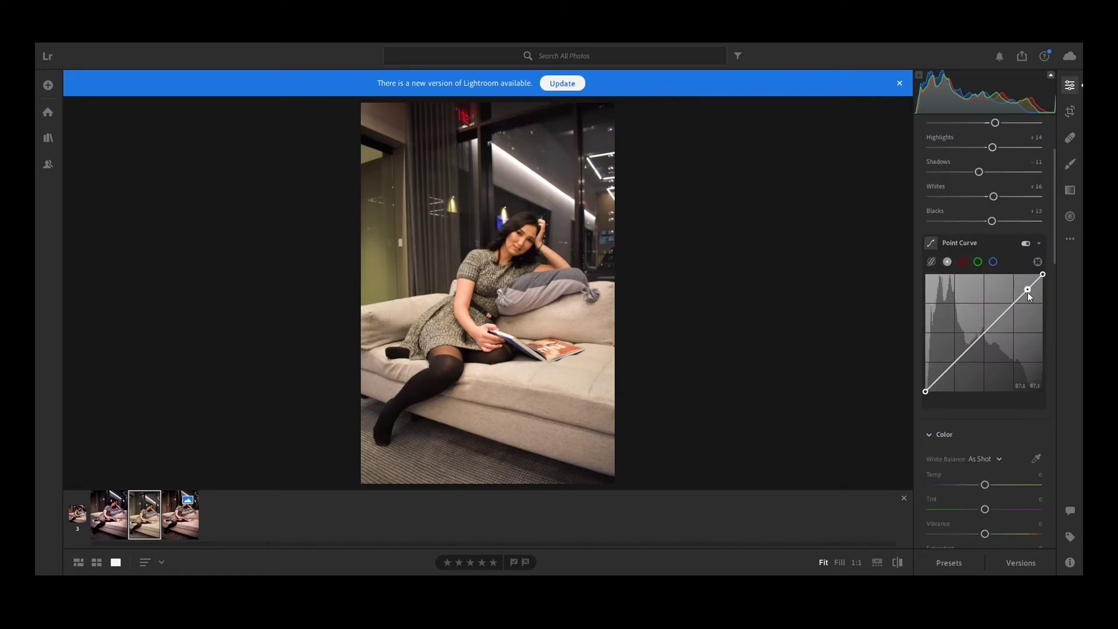
click(1027, 292)
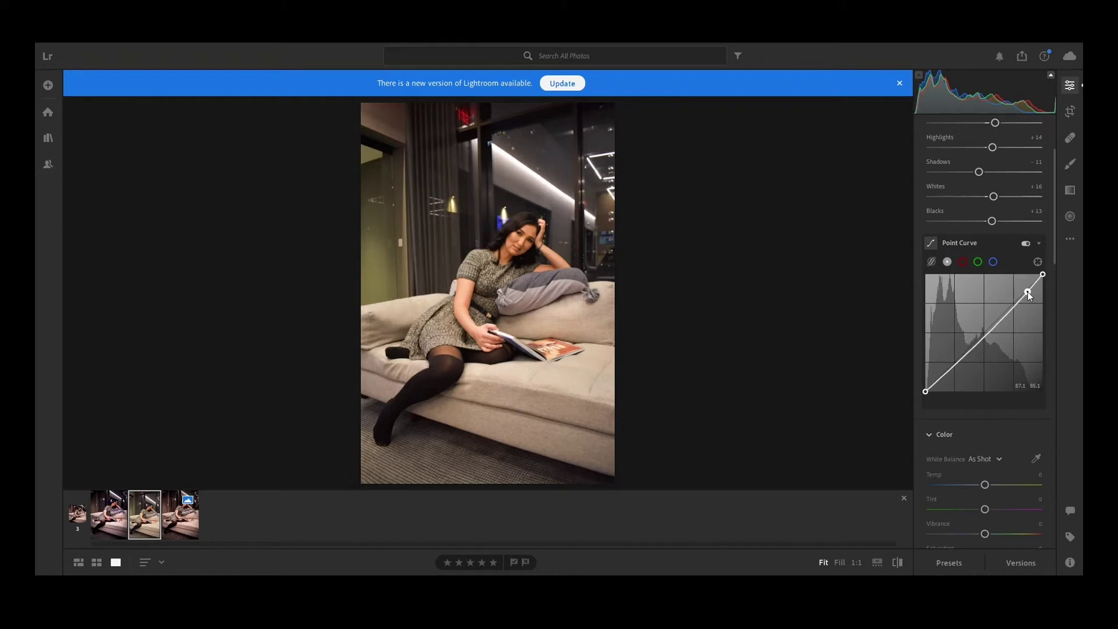
drag(1027, 292, 1025, 289)
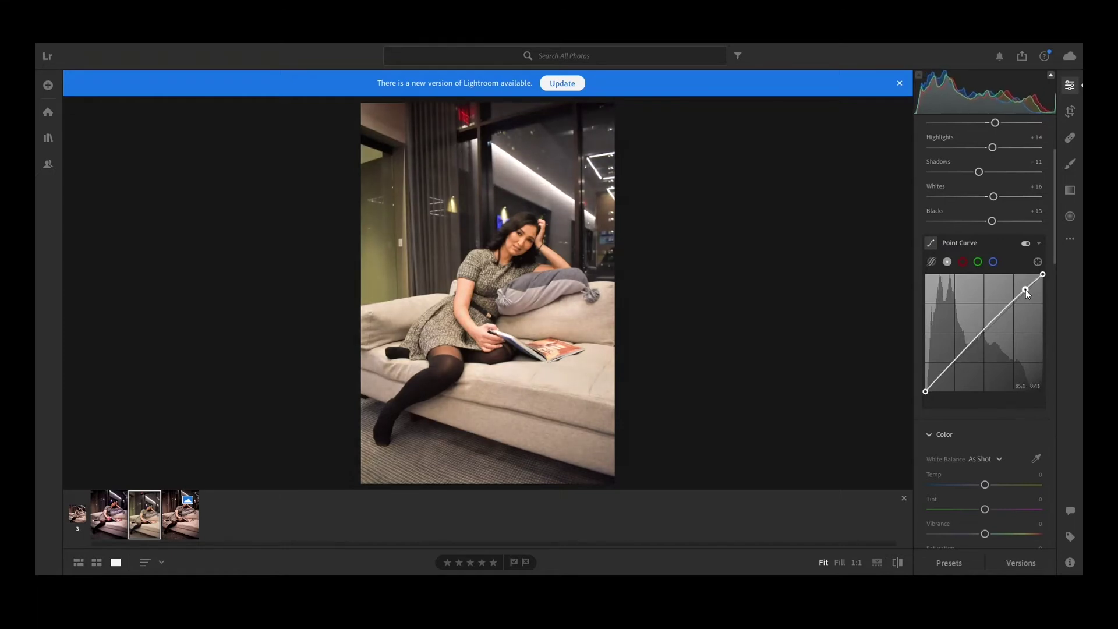
click(942, 374)
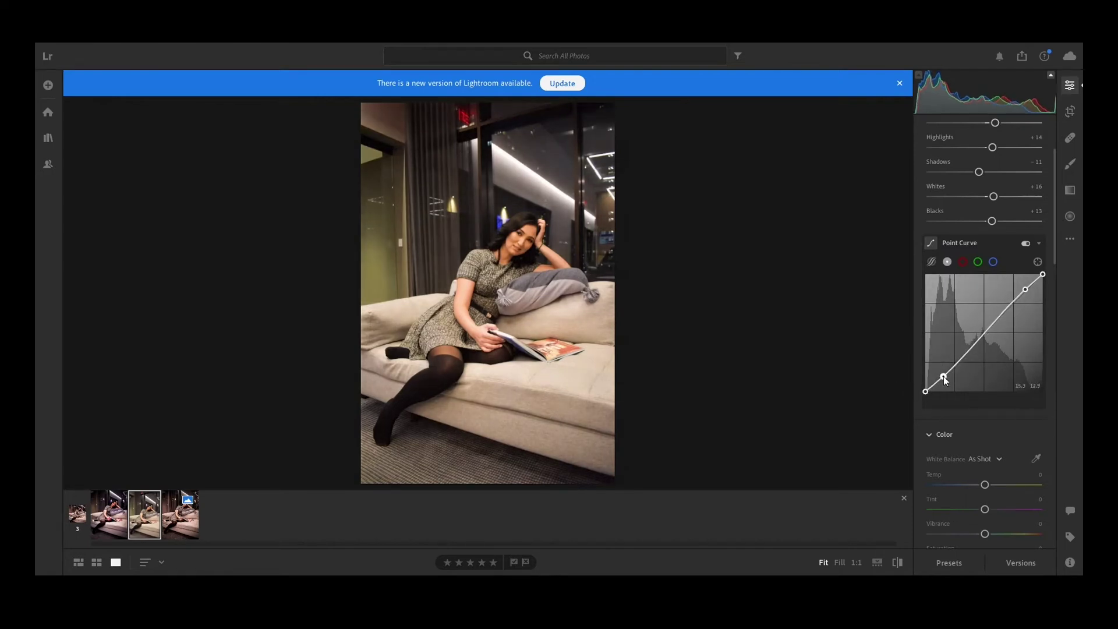
drag(941, 373, 942, 373)
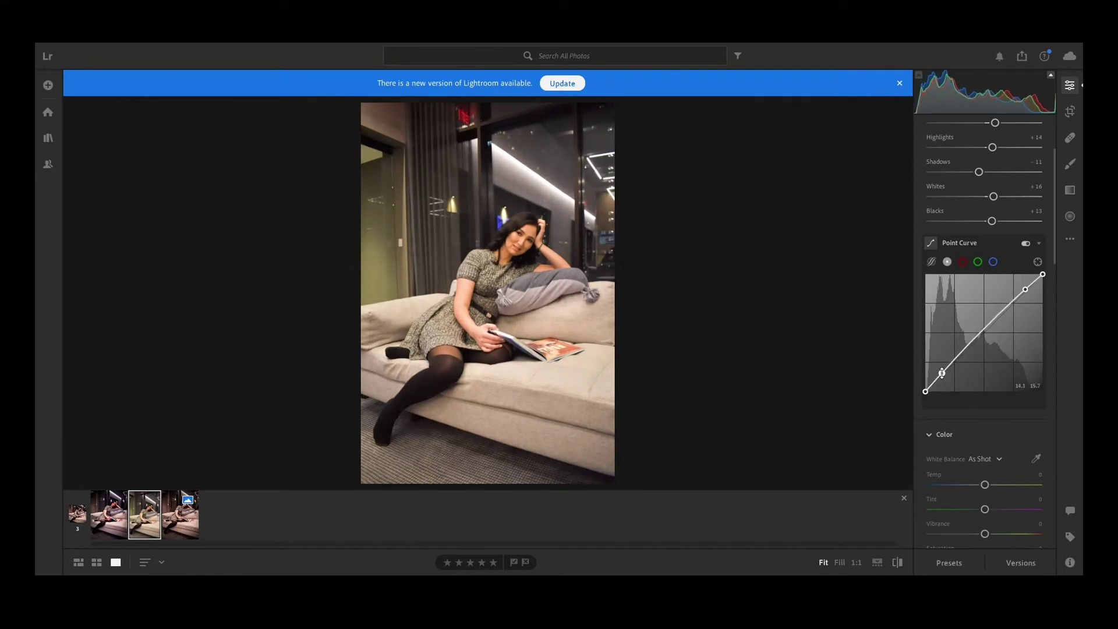
click(986, 331)
drag(987, 332, 983, 327)
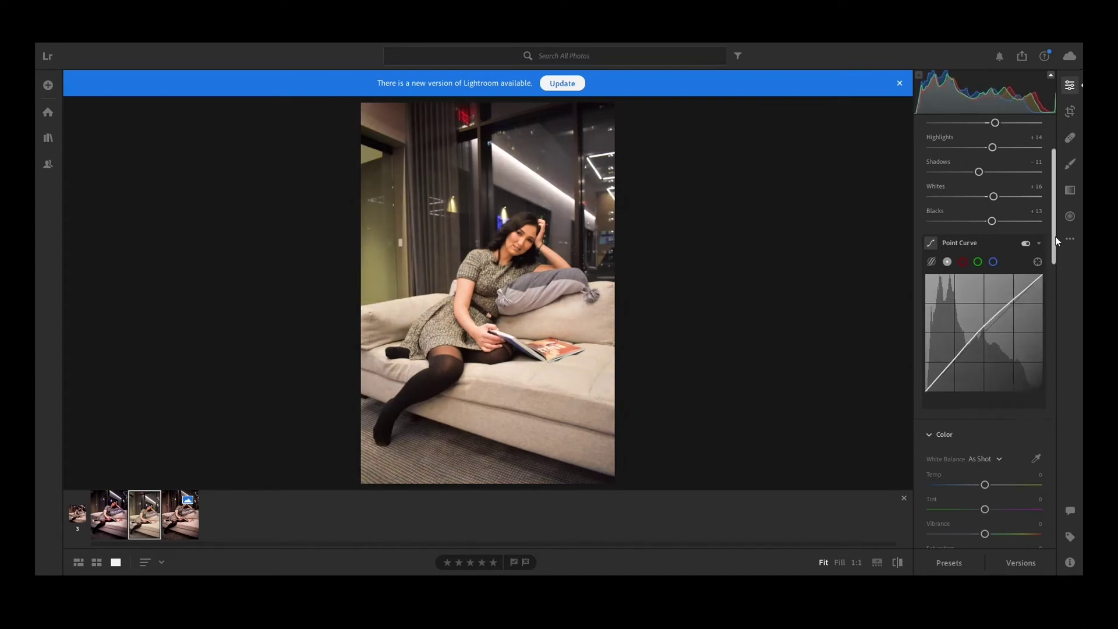
- Set the photo's color values to Temp -11, Tint +9, Vibrance +17 and Saturation +3
drag(1055, 237, 1048, 317)
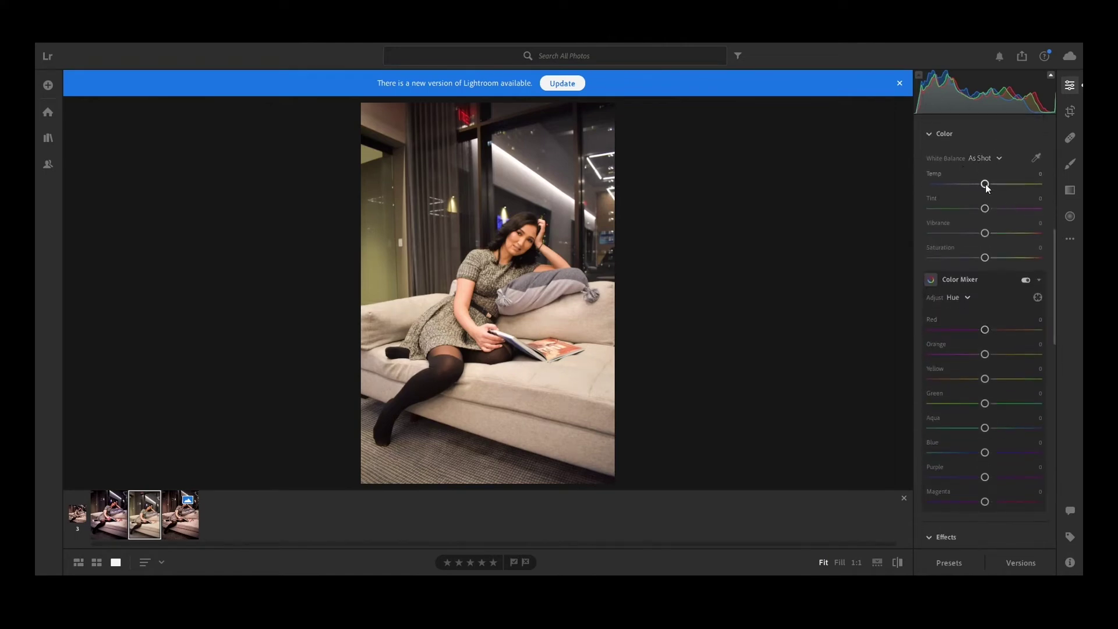
mouse_move(985, 185)
mouse_down()
mouse_move(969, 185)
mouse_move(980, 186)
mouse_up()
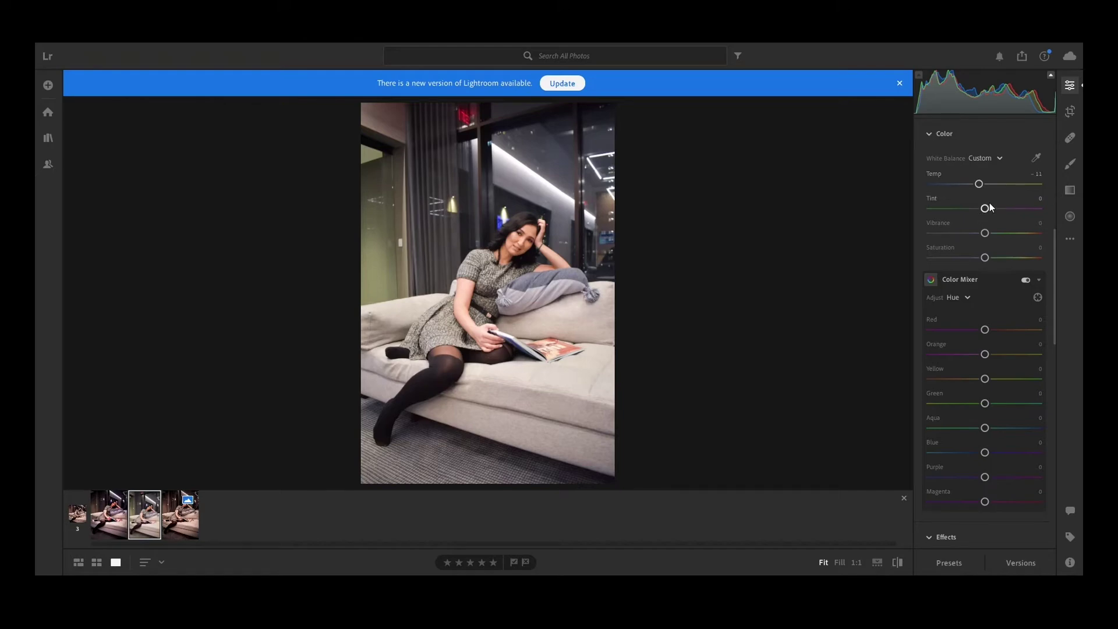
drag(985, 208, 988, 212)
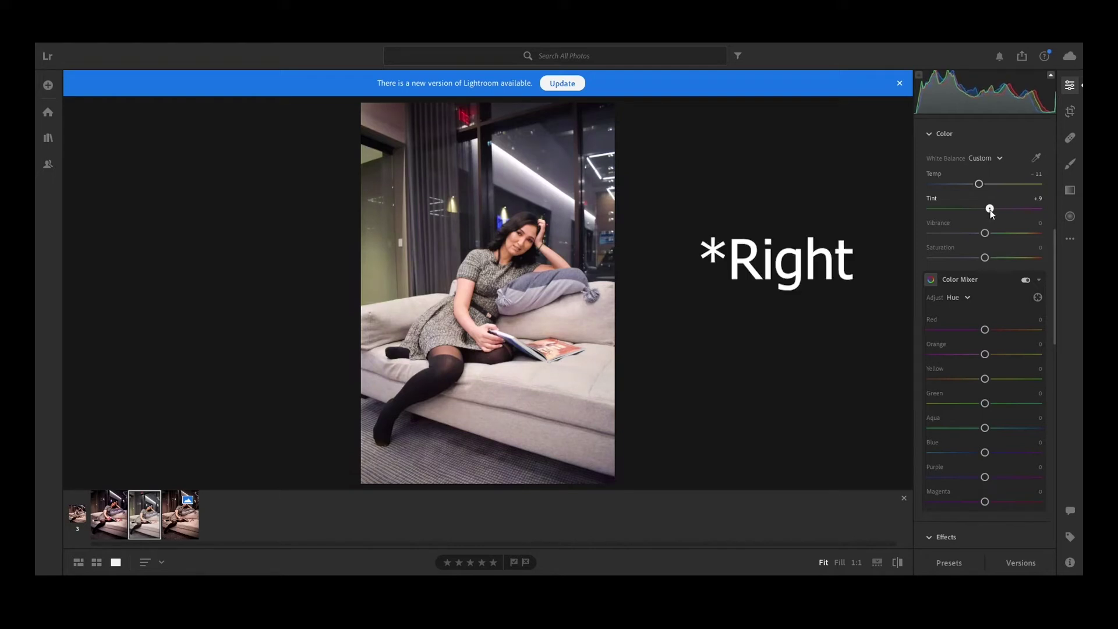
click(985, 233)
drag(986, 235, 992, 236)
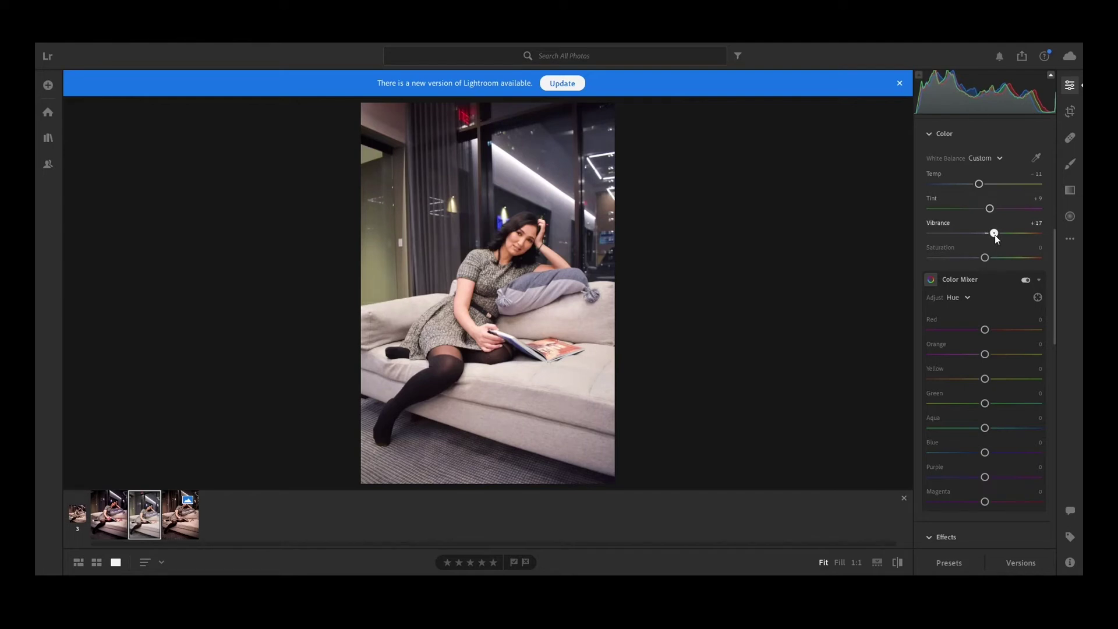
drag(985, 257, 1044, 279)
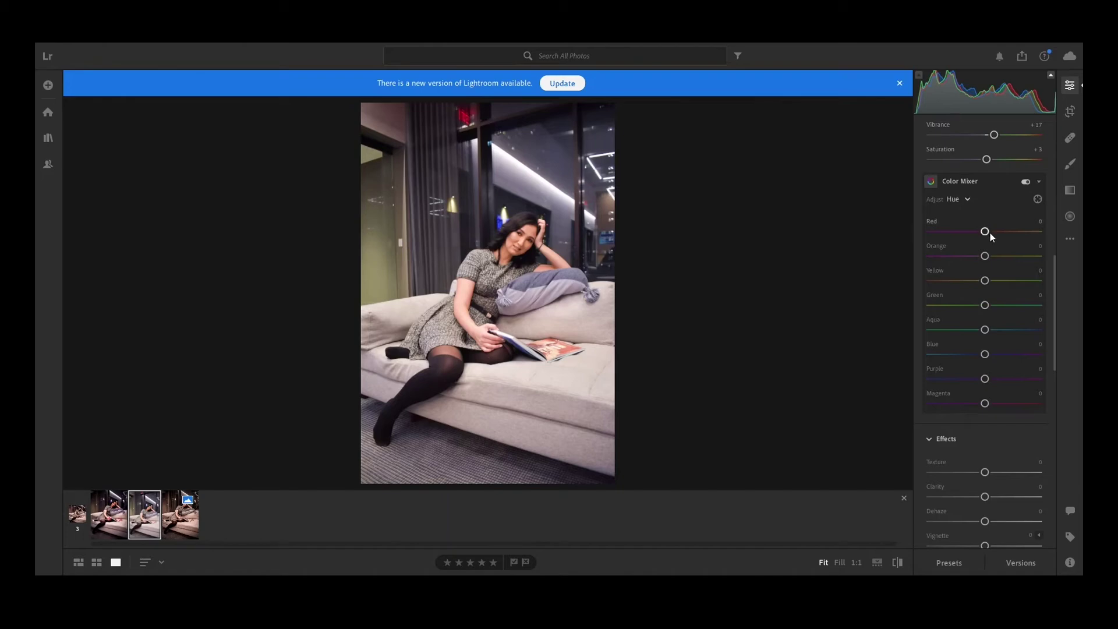
- Set the Color Mixer hues to Red -82, Orange -1, Yellow -49, Green +3, Aqua +4, Blue -10, Purple -12 and Magenta +2
drag(985, 232, 925, 230)
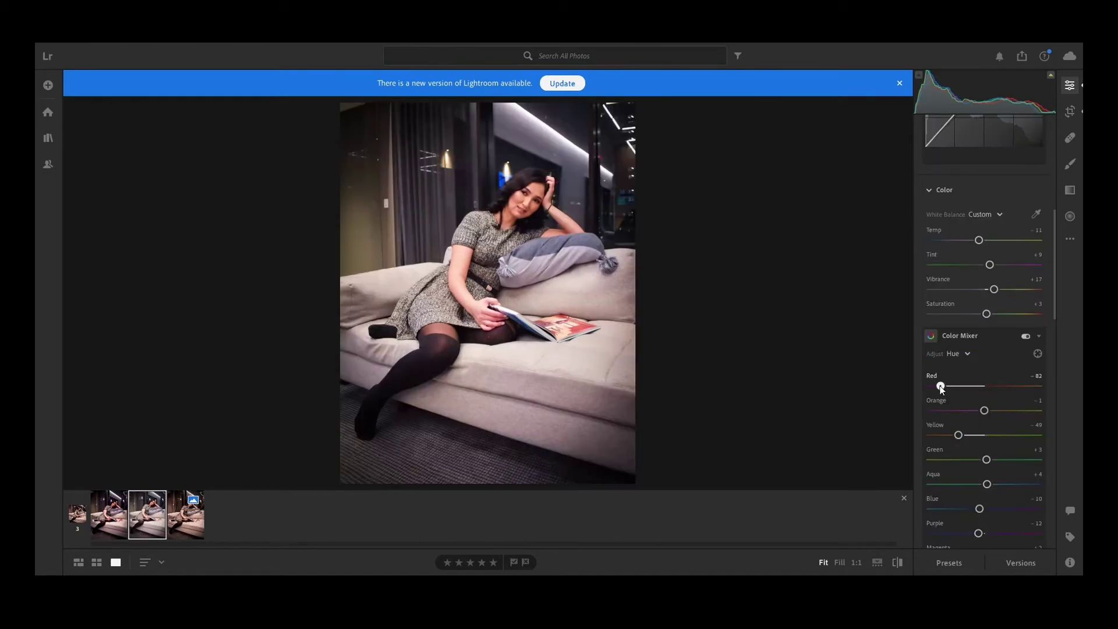
drag(941, 388, 907, 390)
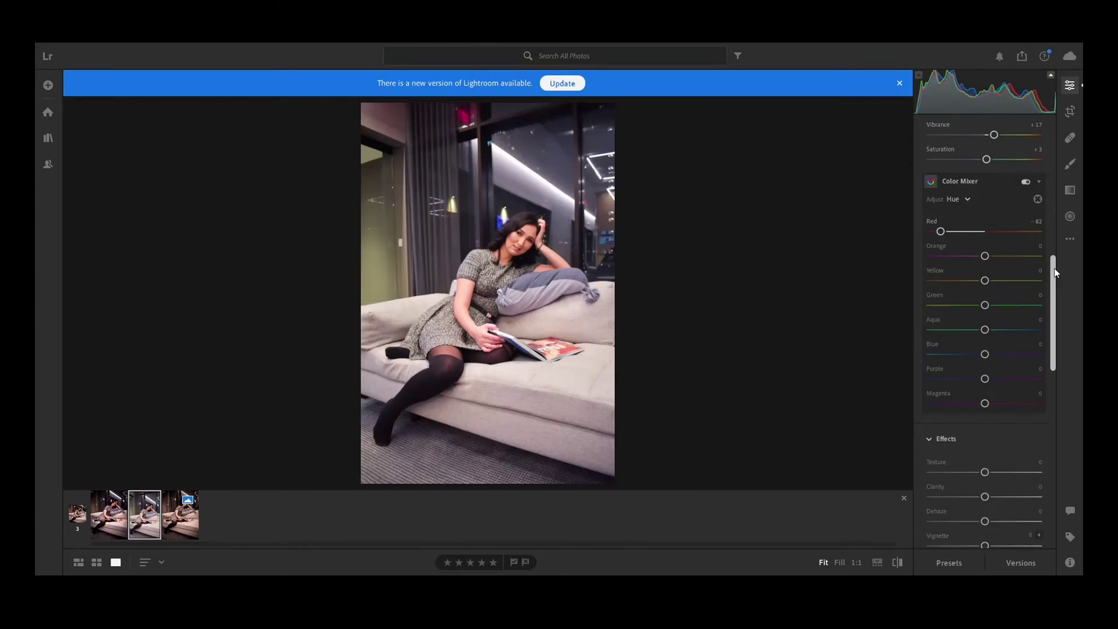
drag(983, 257, 979, 354)
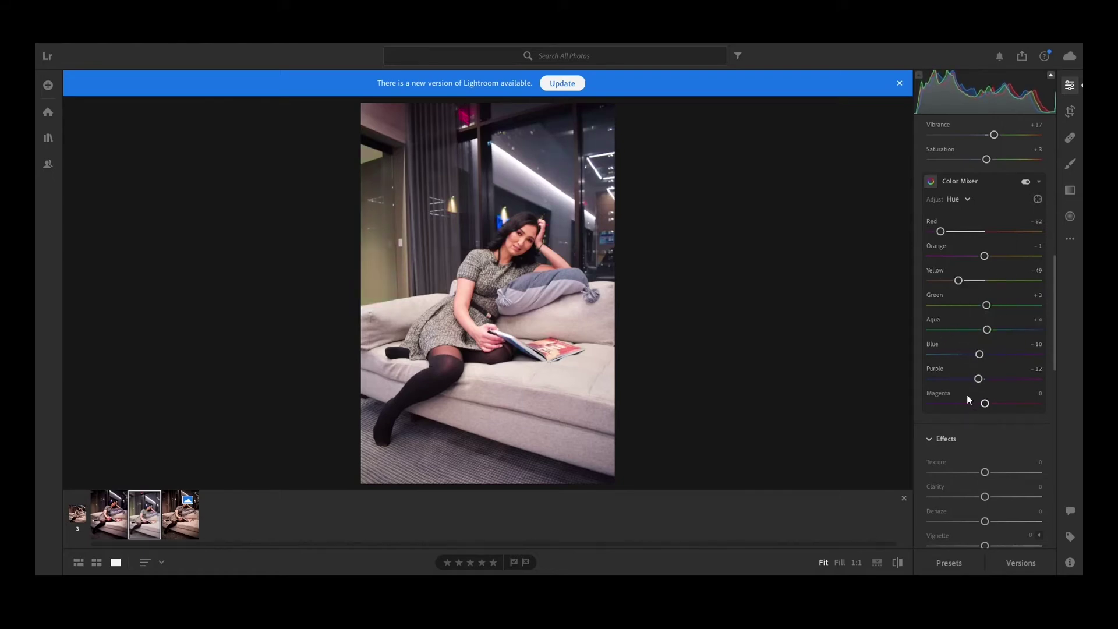
drag(984, 402, 986, 410)
- Set the photo's effects to Texture -21, Clarity +14, Dehaze +8, Vignette -40 and Grain 8
drag(1052, 318, 1049, 380)
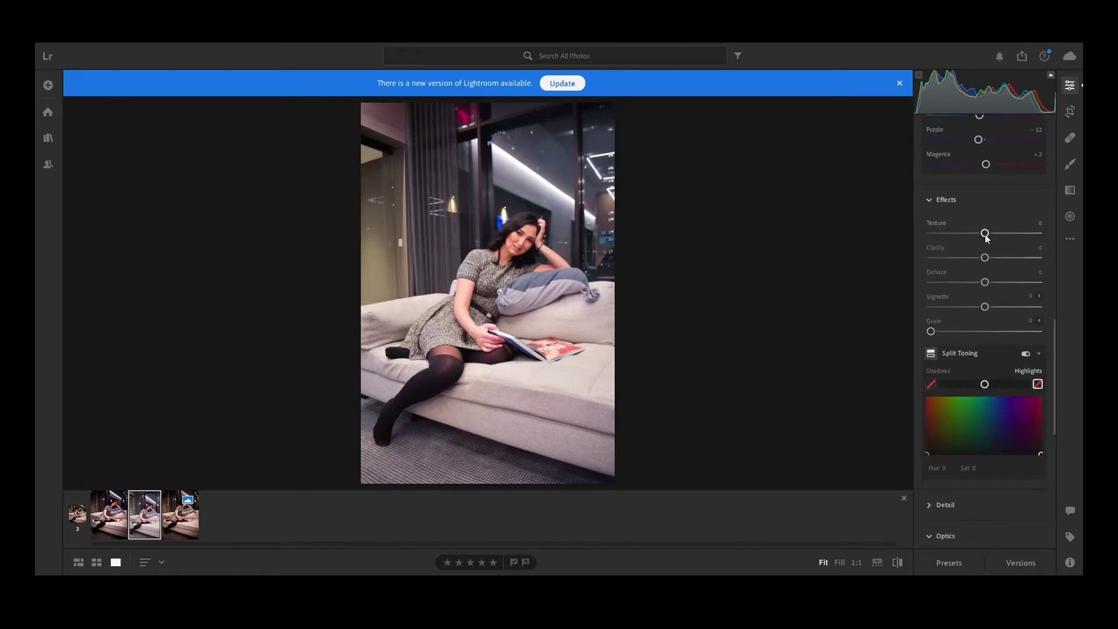
drag(985, 235, 993, 261)
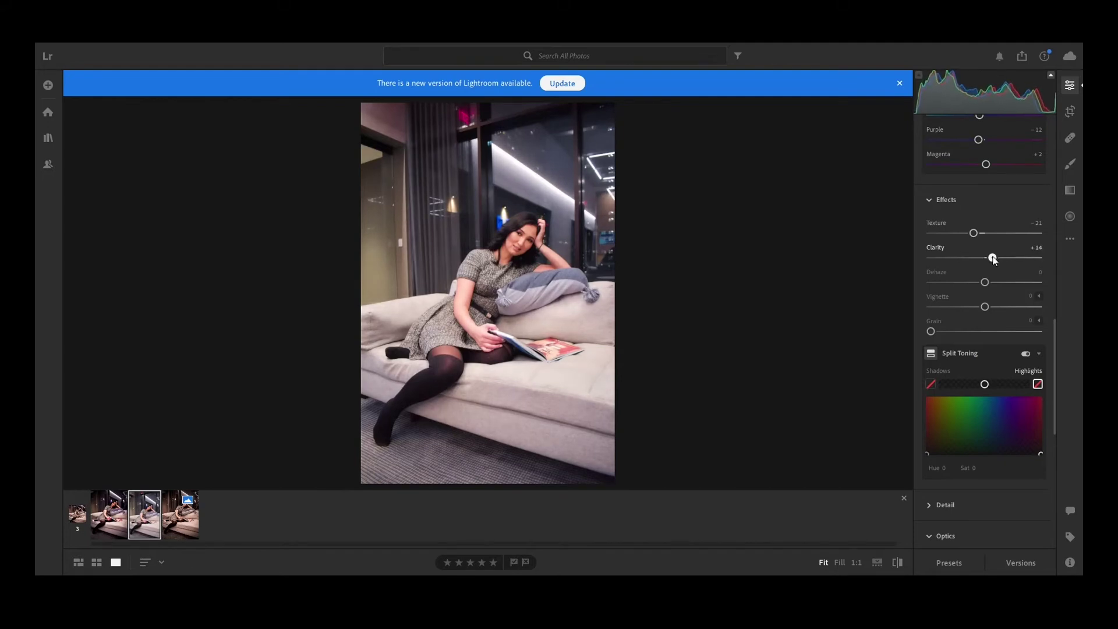
drag(985, 285, 989, 289)
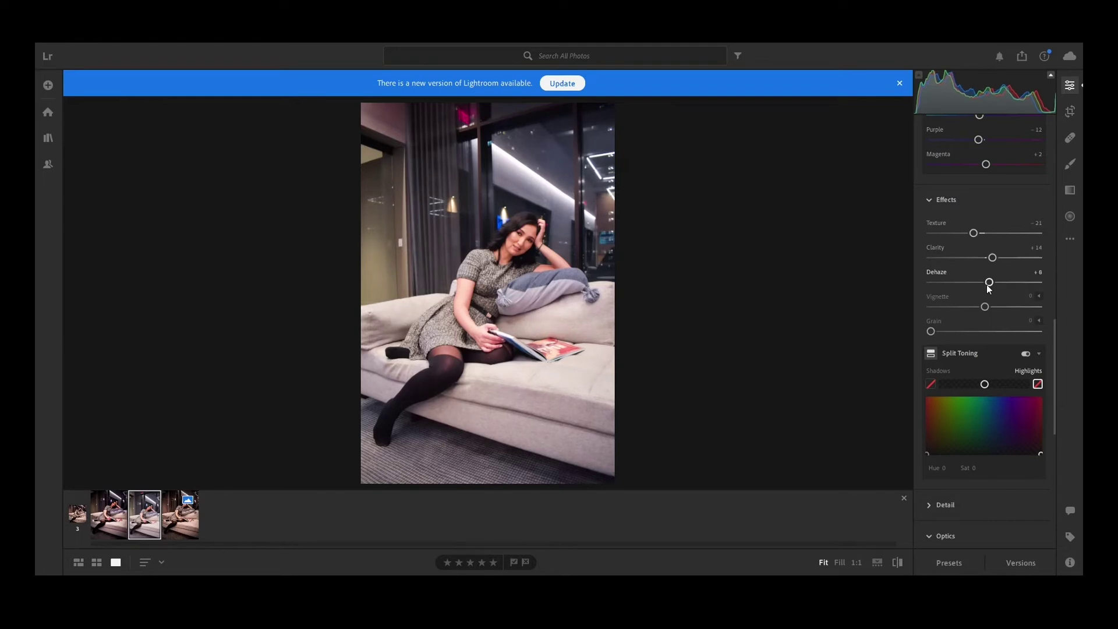
drag(985, 310, 970, 312)
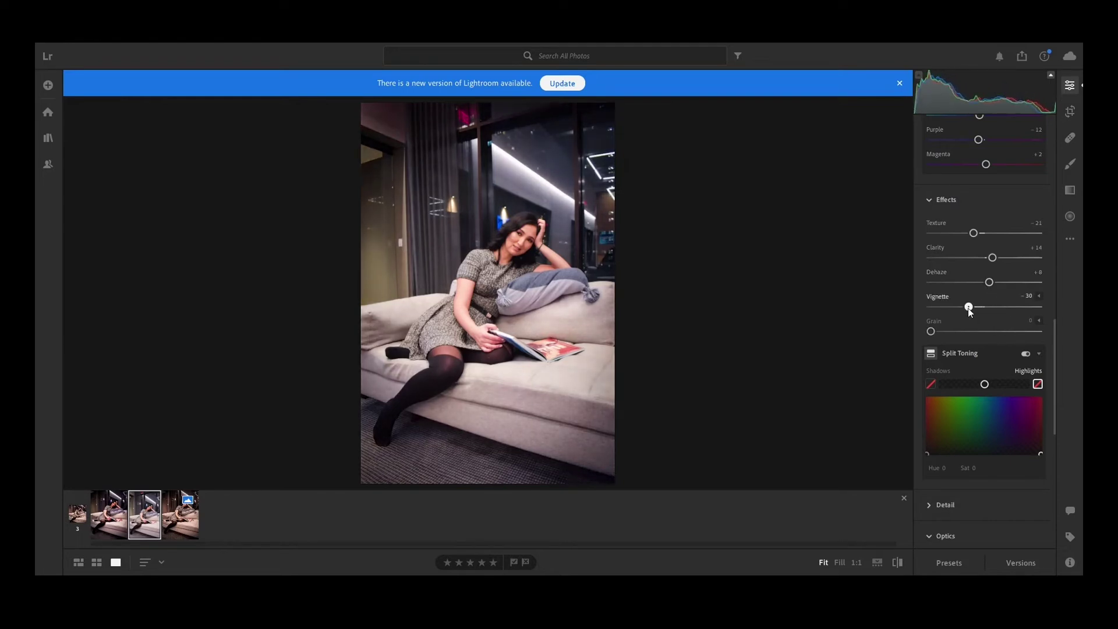
drag(969, 312, 963, 313)
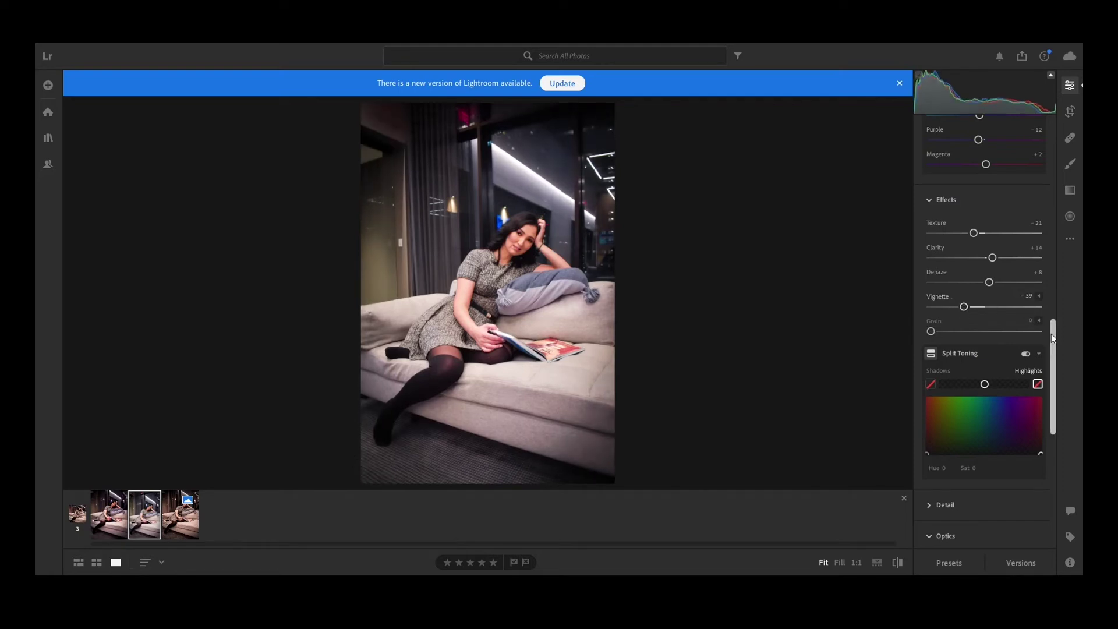
drag(1050, 334, 1048, 364)
click(963, 196)
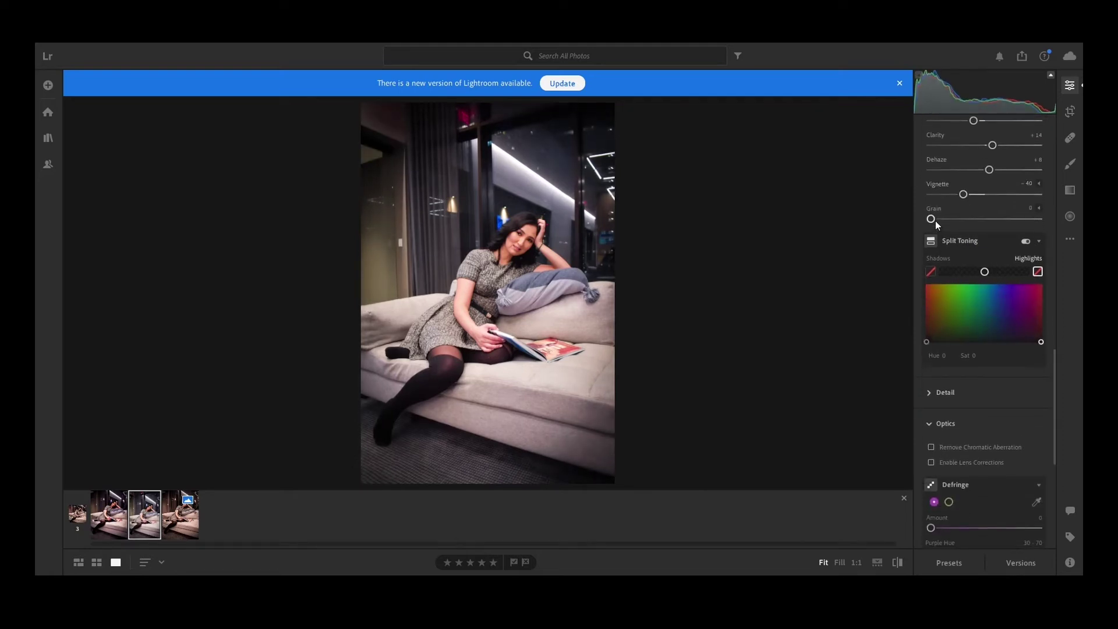
drag(931, 219, 941, 219)
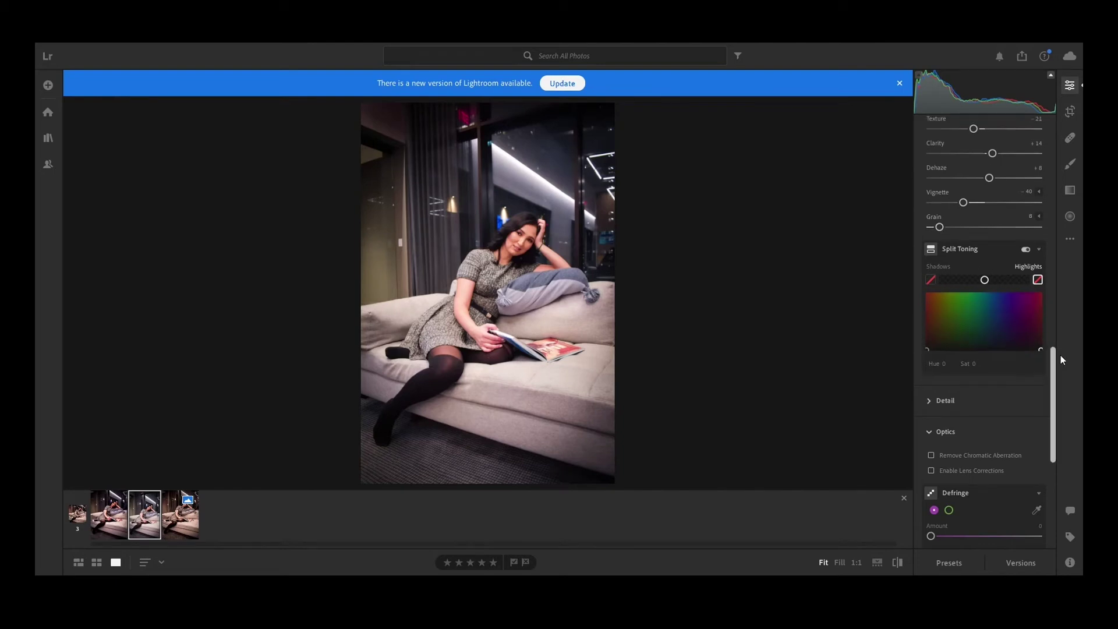
- Apply a faint Split Toning tint to the shadows with Hue 0 and Saturation 1
click(926, 351)
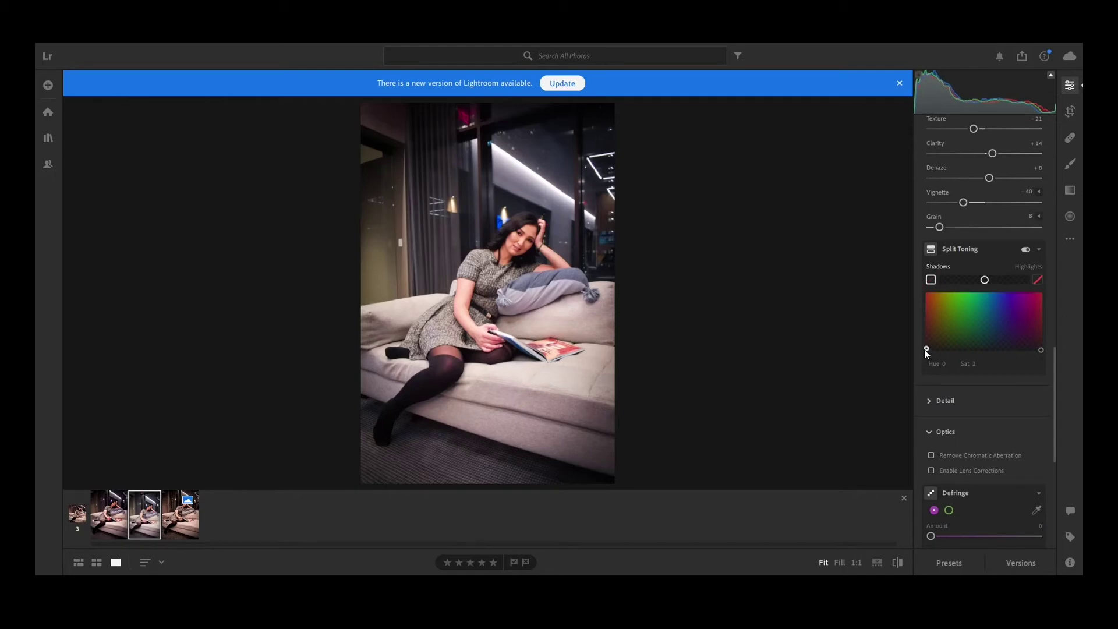
drag(925, 350, 921, 357)
drag(919, 355, 919, 355)
- Expand the Detail settings and set the photo's Sharpening to 17
scroll(1053, 420, down, 1)
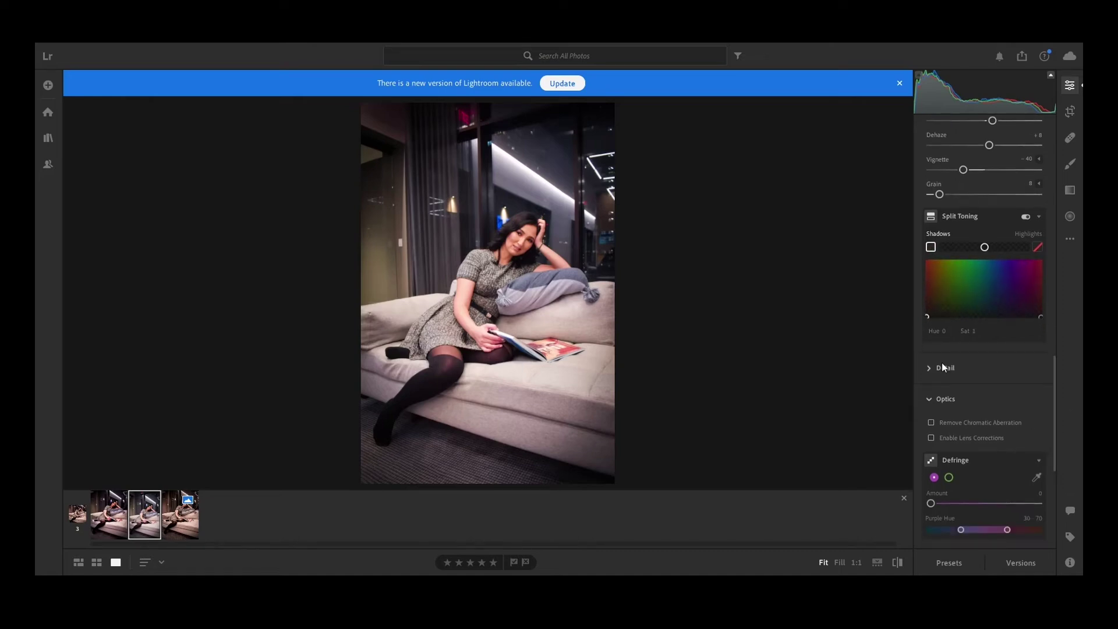
click(931, 368)
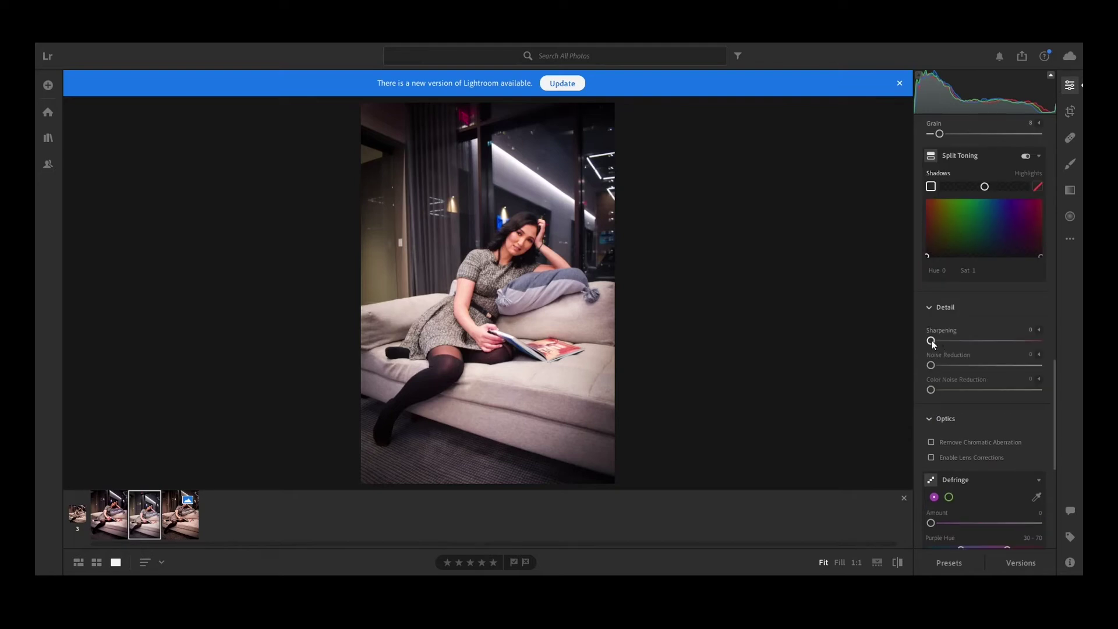
drag(931, 340, 944, 342)
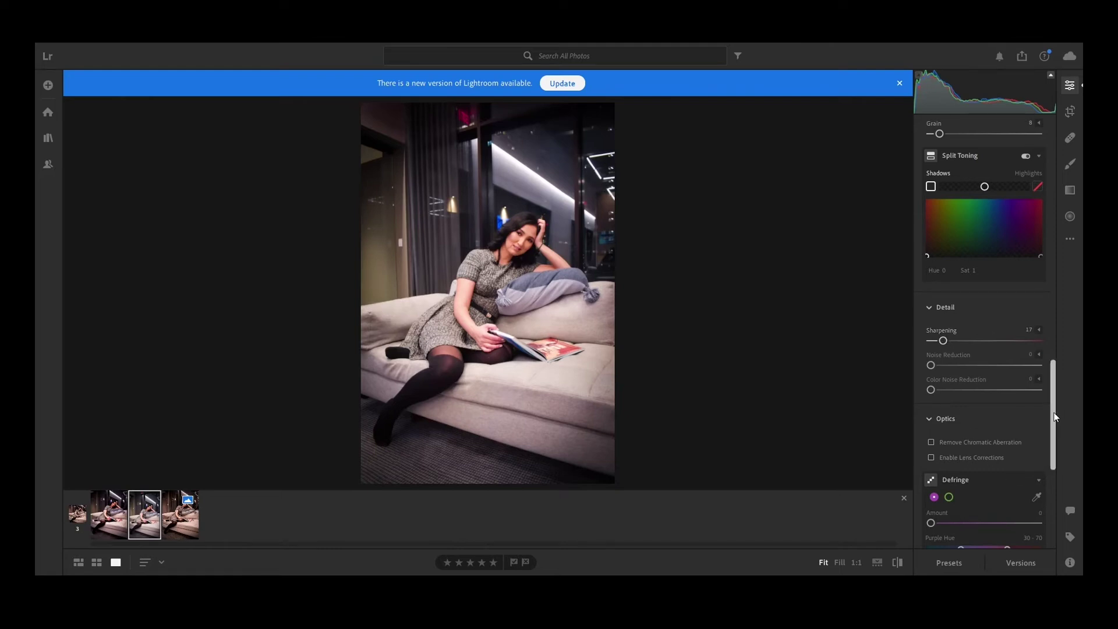
- Crop the photo by trimming the strip above the ceiling lights, keeping the full width and the lower edge
scroll(1043, 474, down, 5)
drag(1052, 475, 1055, 121)
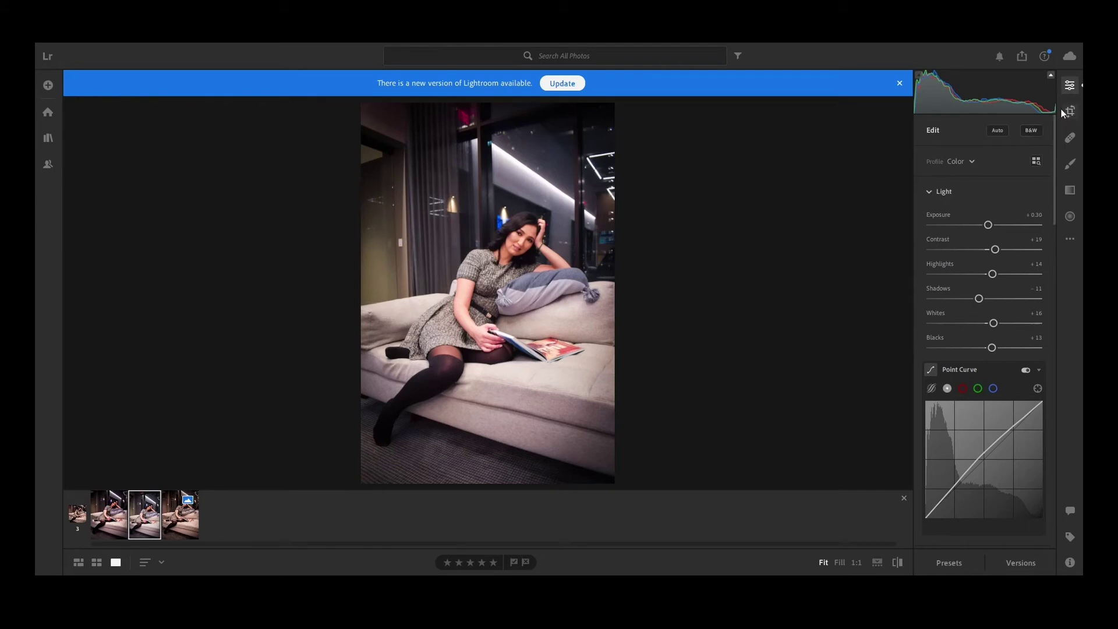
click(1074, 111)
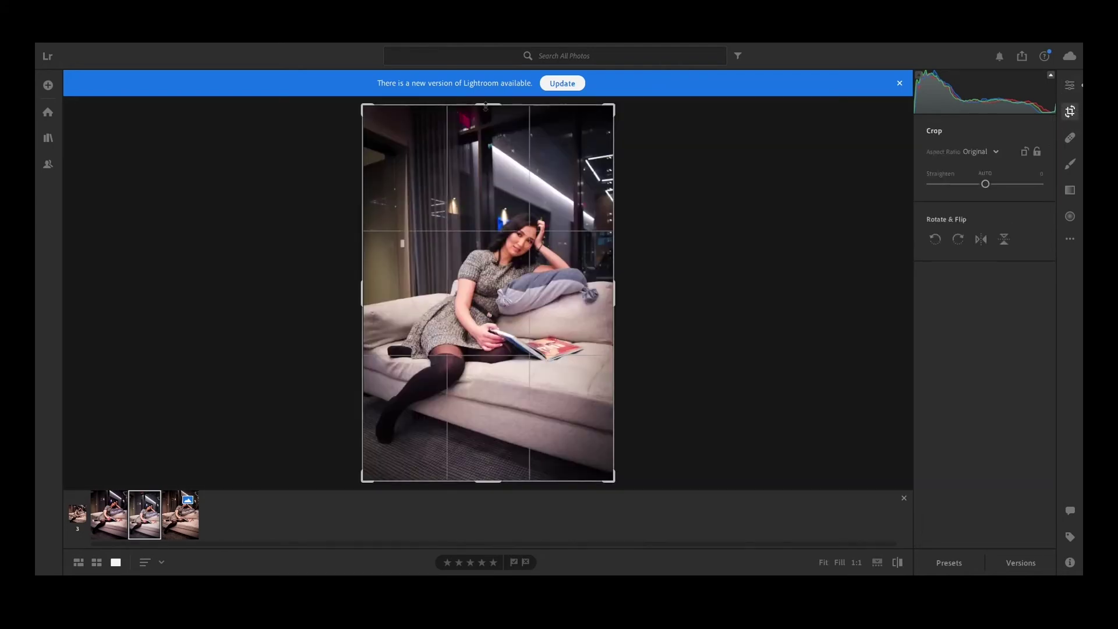
drag(489, 104, 490, 129)
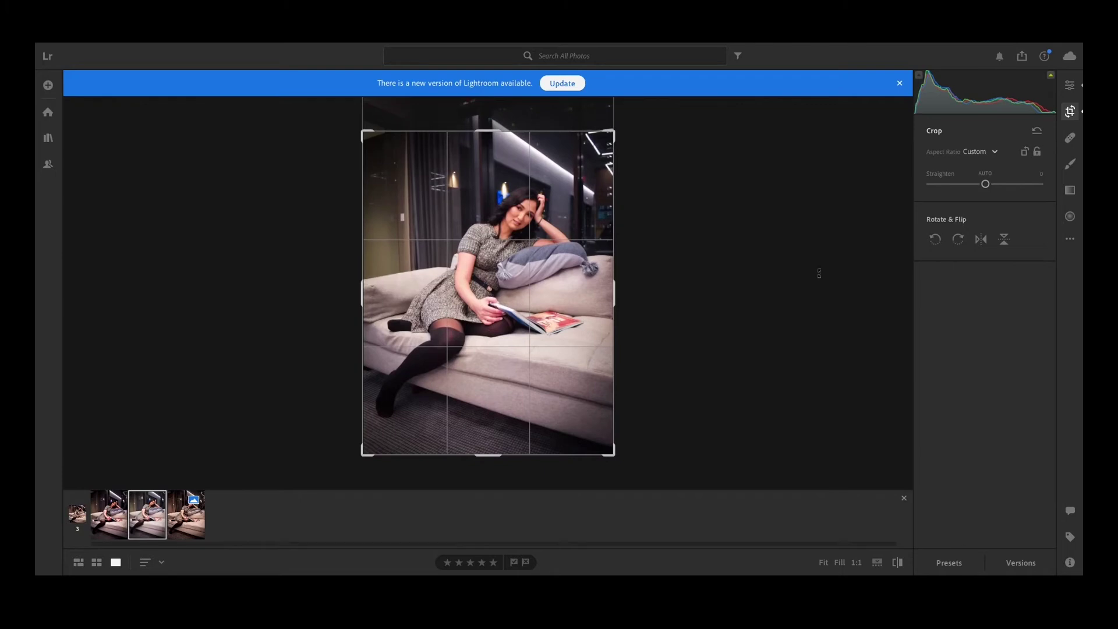
click(1071, 112)
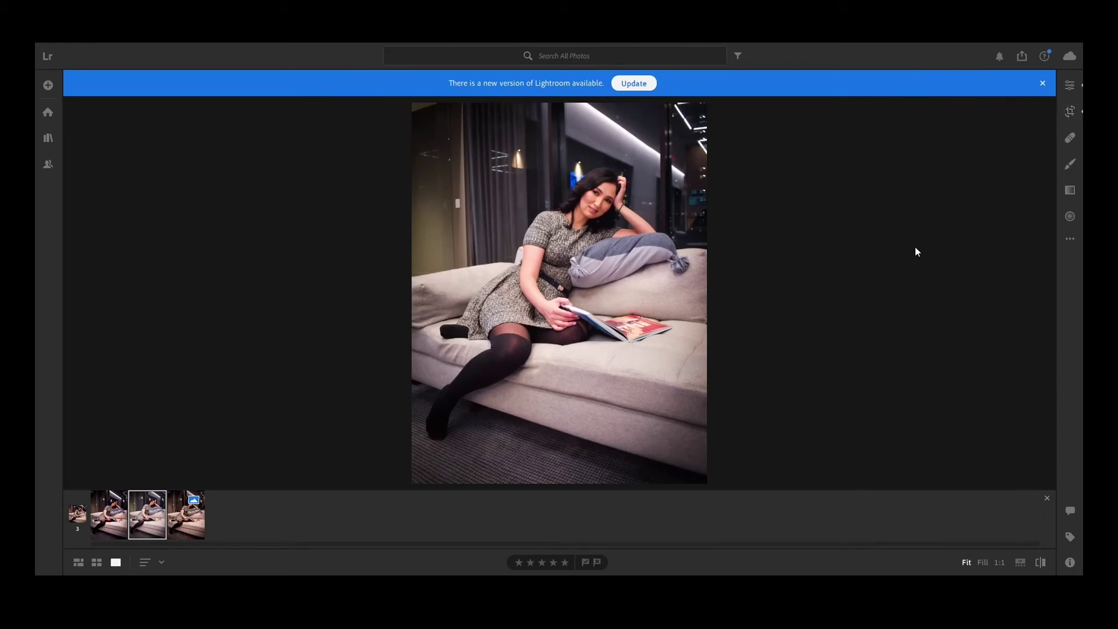
key(e)
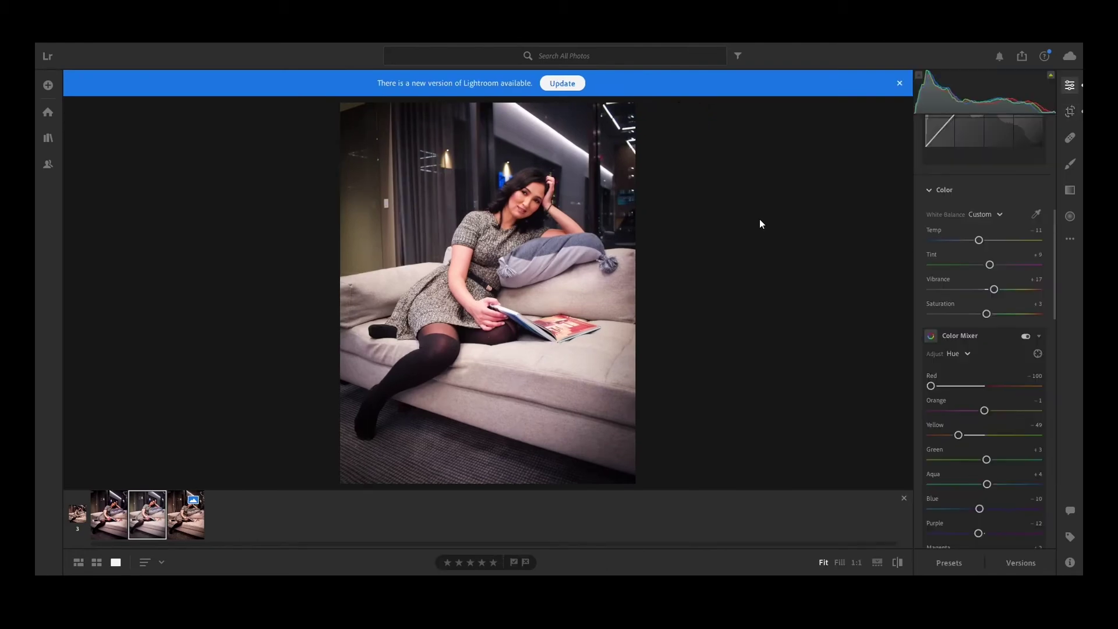
click(1070, 112)
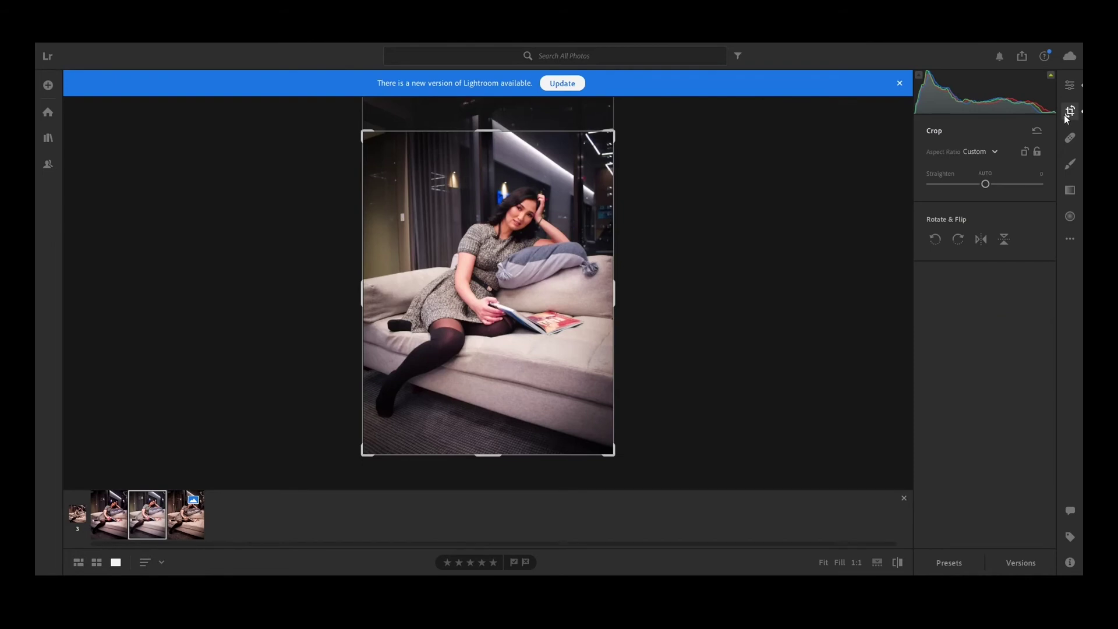
click(1069, 112)
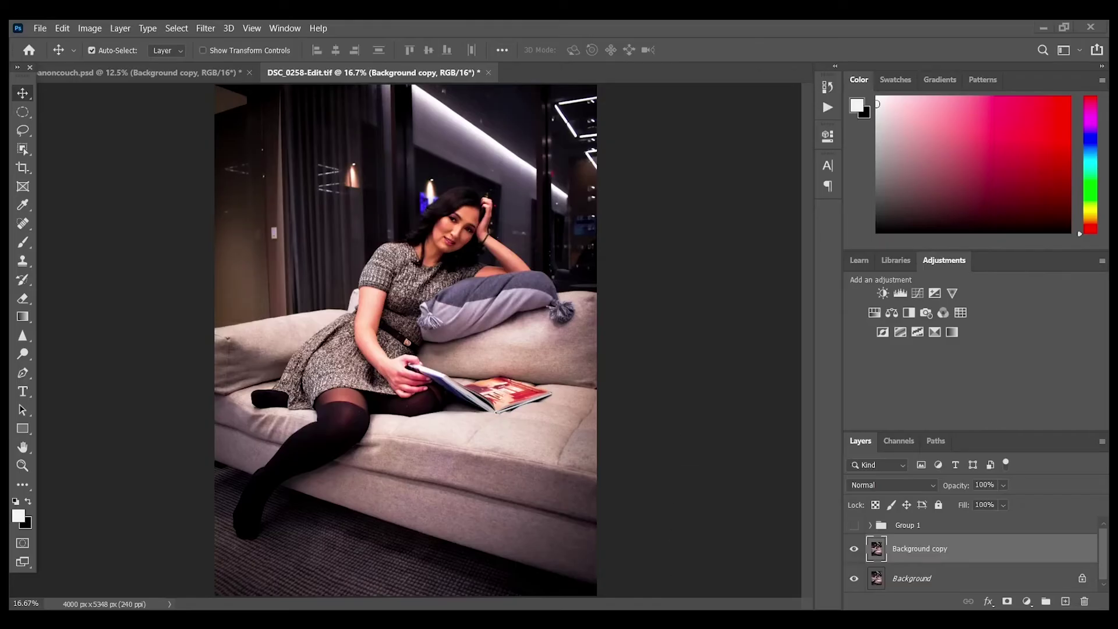
- In Photoshop, select the woman's eye farther from her raised hand with an ellipse and add a Brightness/Contrast adjustment of Brightness 49, Contrast 12
click(22, 465)
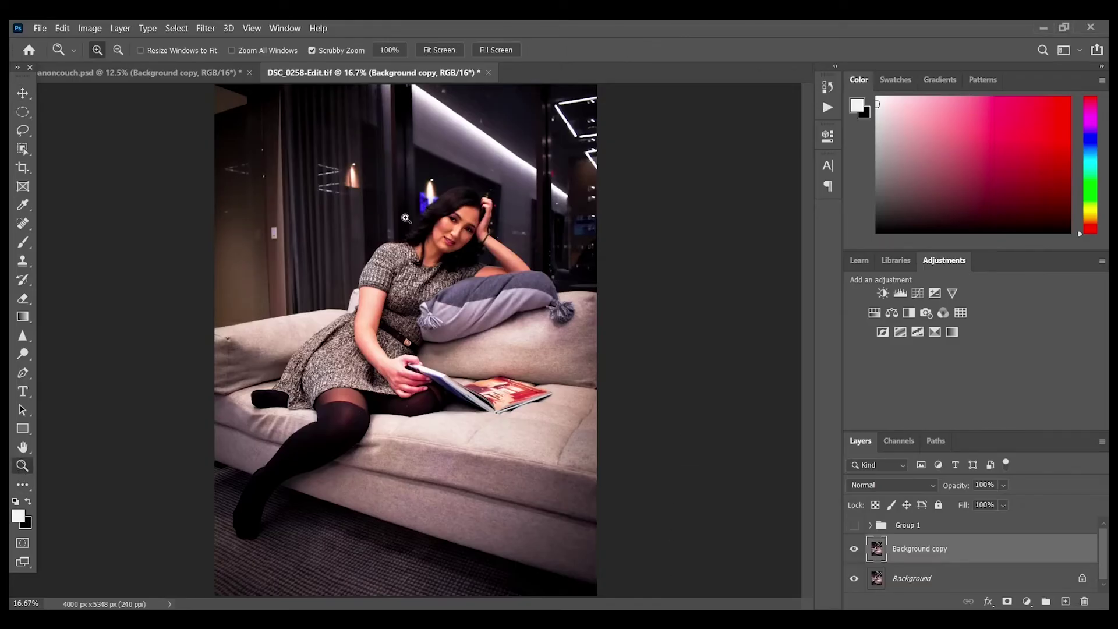
click(457, 221)
click(457, 221)
click(457, 221)
click(22, 113)
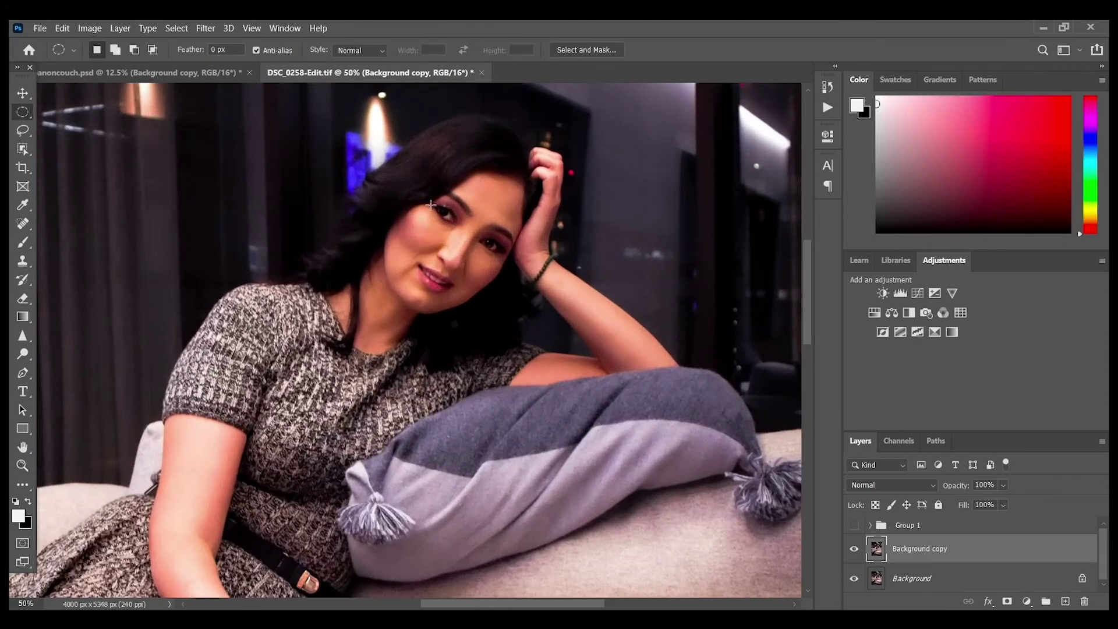
mouse_move(436, 202)
mouse_down()
mouse_move(466, 224)
mouse_move(450, 215)
mouse_up()
click(884, 293)
drag(709, 218, 721, 245)
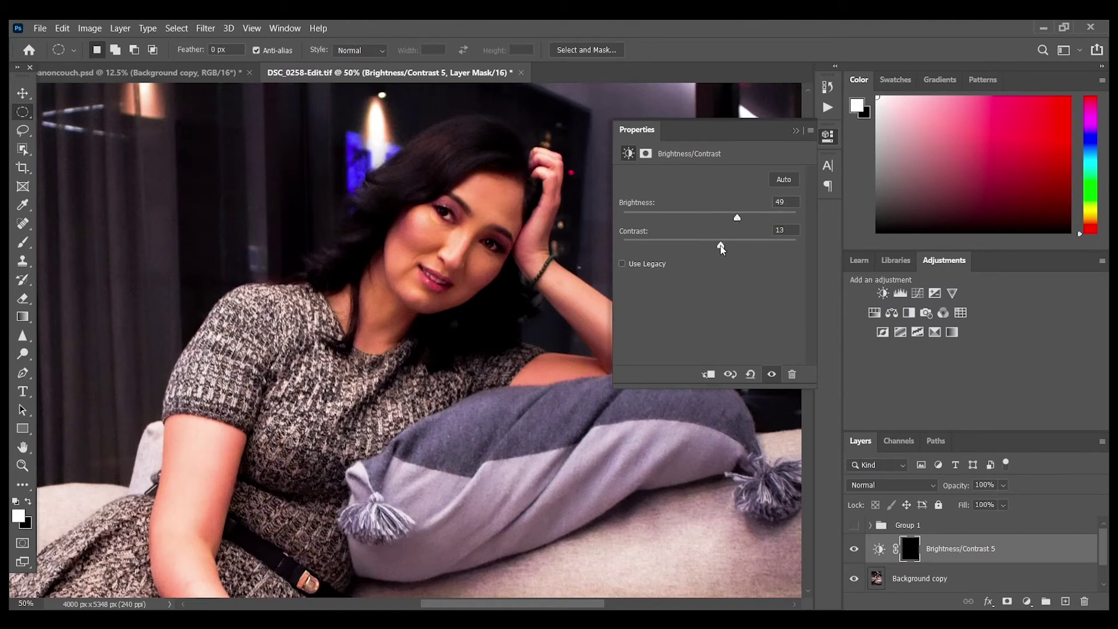
- Feather the first eye adjustment's mask by 44.4 px and set its Brightness to 118
click(645, 154)
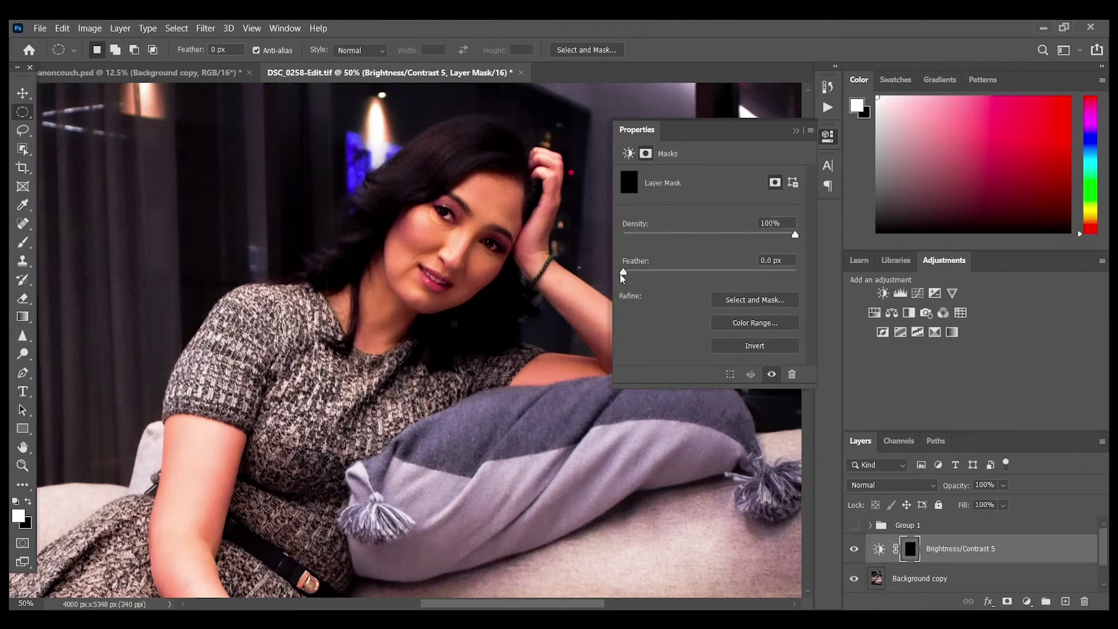
drag(627, 273, 714, 277)
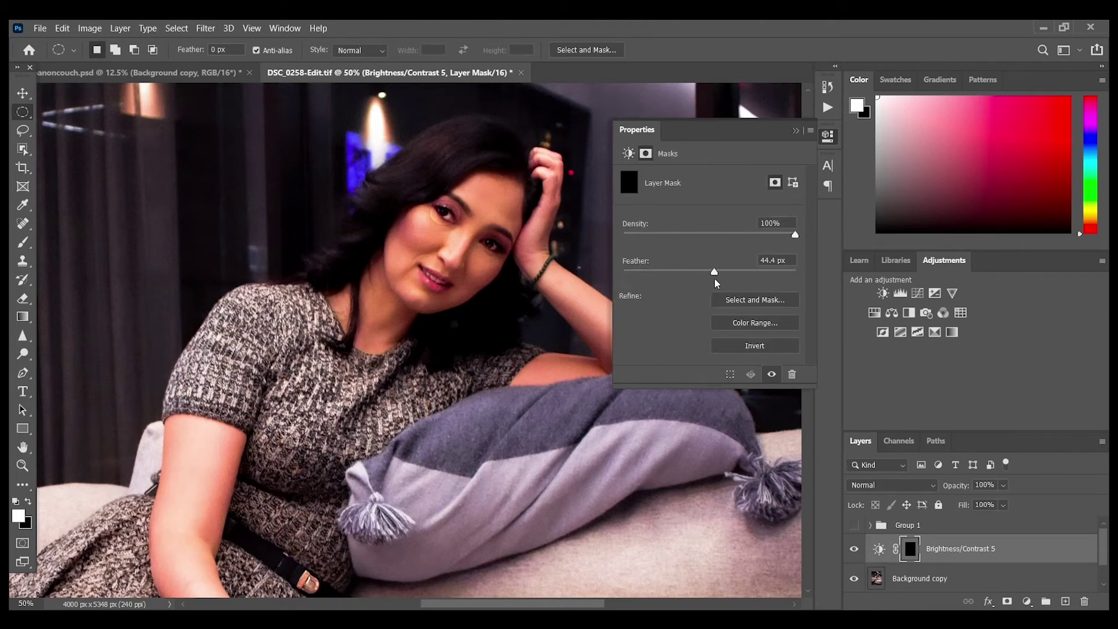
click(628, 153)
drag(737, 222, 778, 219)
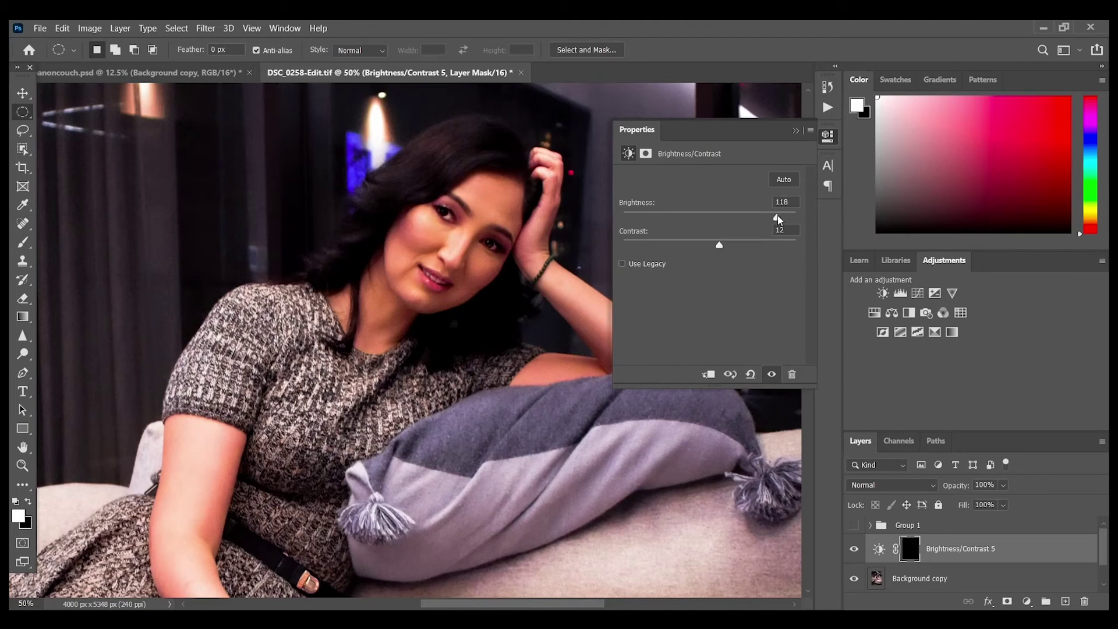
click(794, 132)
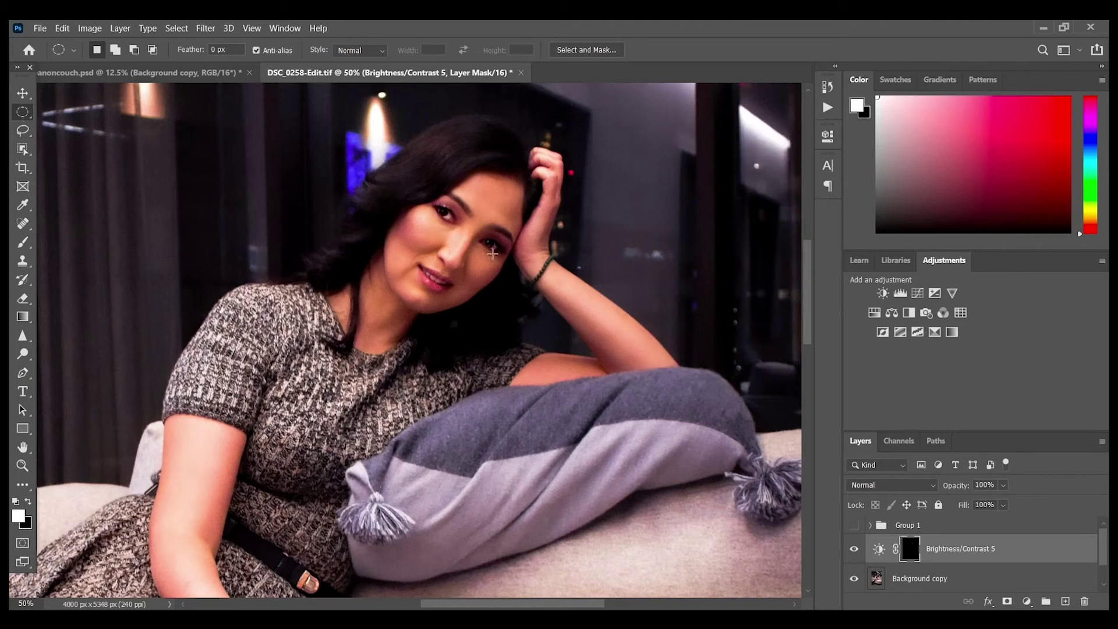
- Select the eye nearer the raised hand with an ellipse and add a Brightness/Contrast adjustment with Brightness 53 and Contrast 12
mouse_move(484, 236)
mouse_down()
mouse_move(508, 253)
mouse_move(498, 249)
mouse_up()
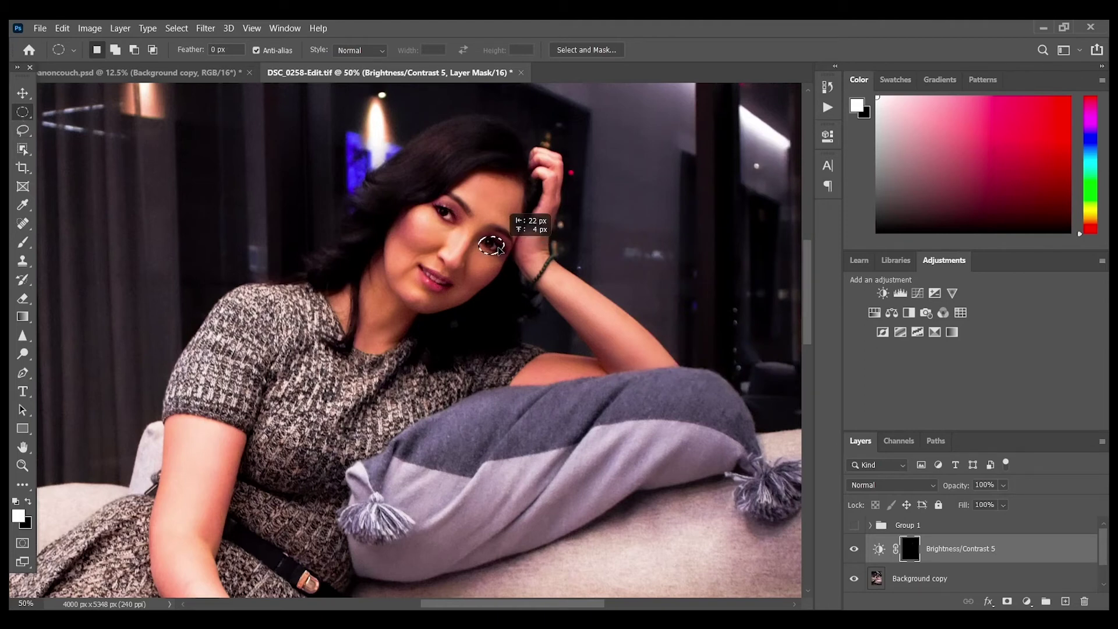
click(882, 293)
drag(703, 218, 720, 248)
- Feather the second eye adjustment's mask by 50 px and raise its Brightness further
click(647, 153)
drag(634, 274, 714, 275)
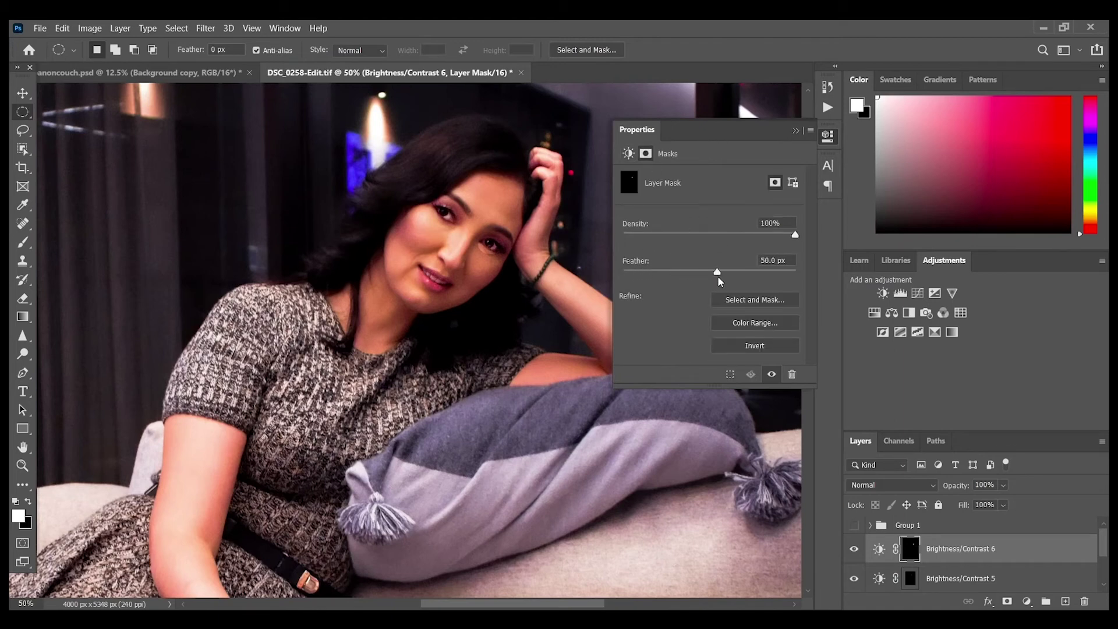
click(627, 153)
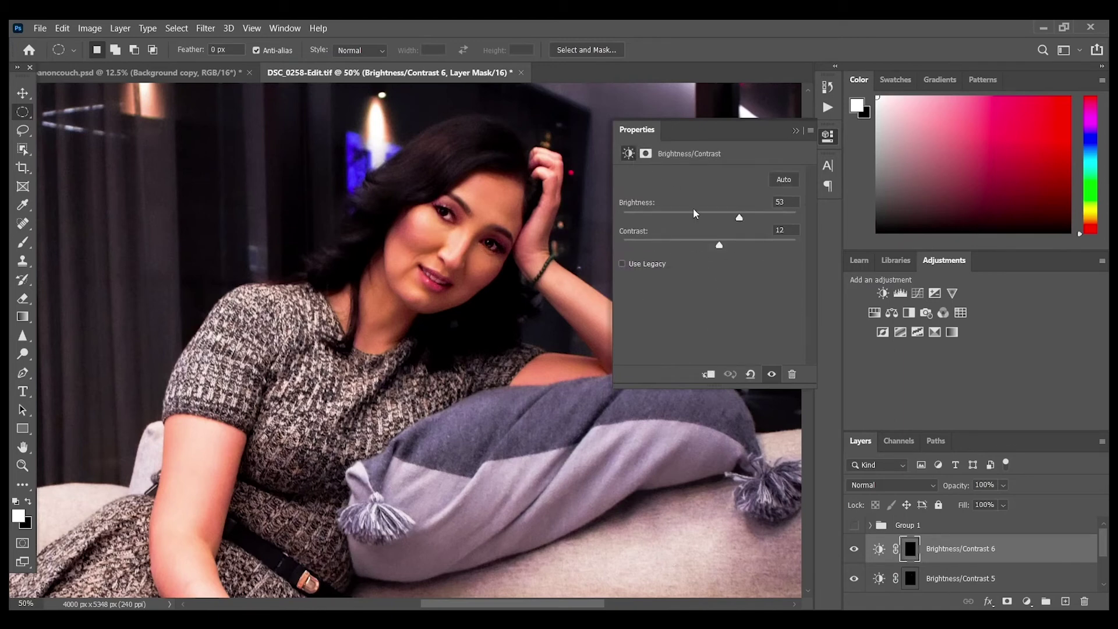
drag(737, 227, 776, 225)
click(796, 132)
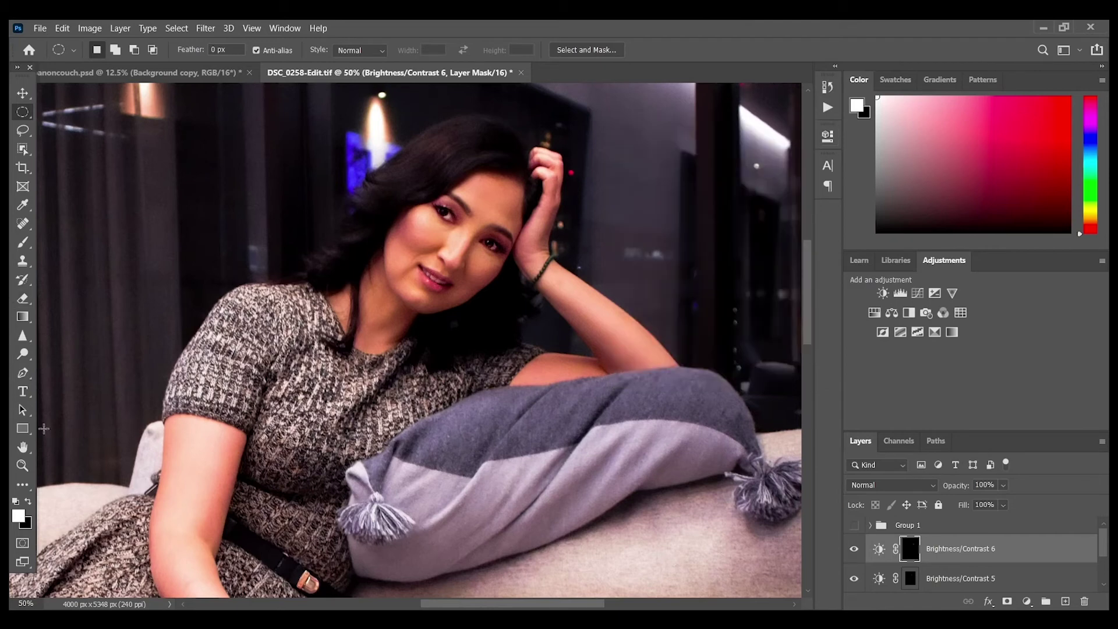
- Sharpen both eyes and the mouth area with the Sharpen tool, using a brush enlarged to 81 px at 50% strength
click(24, 338)
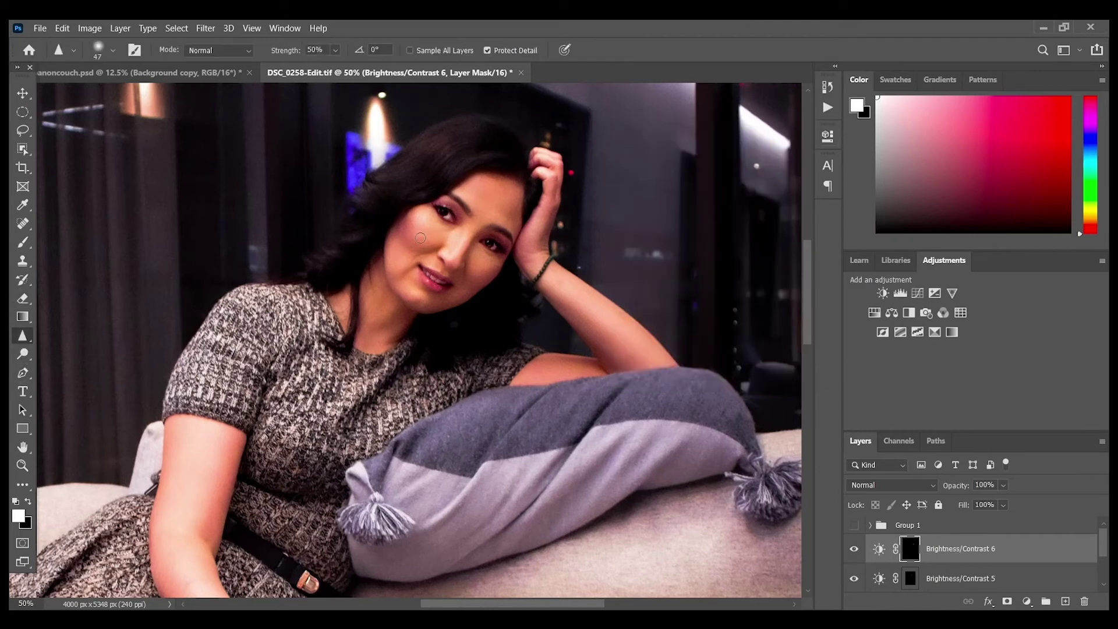
key(bracketright)
key(bracketright)
key(bracketright)
mouse_move(435, 219)
mouse_down()
mouse_move(442, 209)
mouse_move(450, 217)
mouse_up()
drag(488, 249, 487, 242)
drag(422, 269, 446, 291)
- Add a Selective Color adjustment directly above the Background copy layer and adjust its Reds
scroll(1027, 556, down, 2)
click(1014, 554)
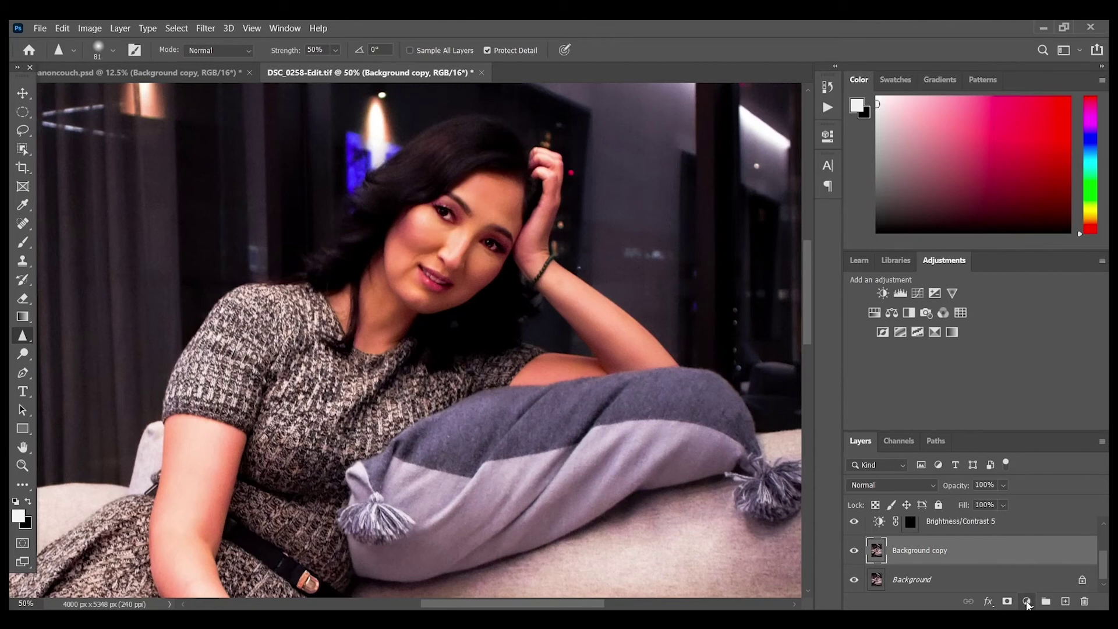
click(1029, 593)
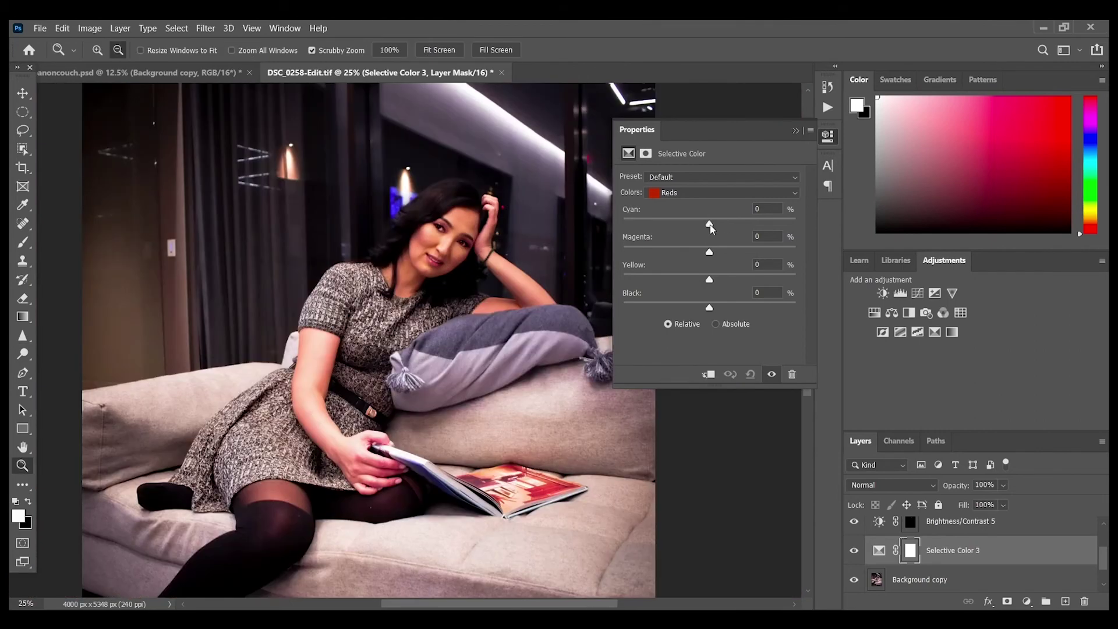
drag(708, 225, 708, 309)
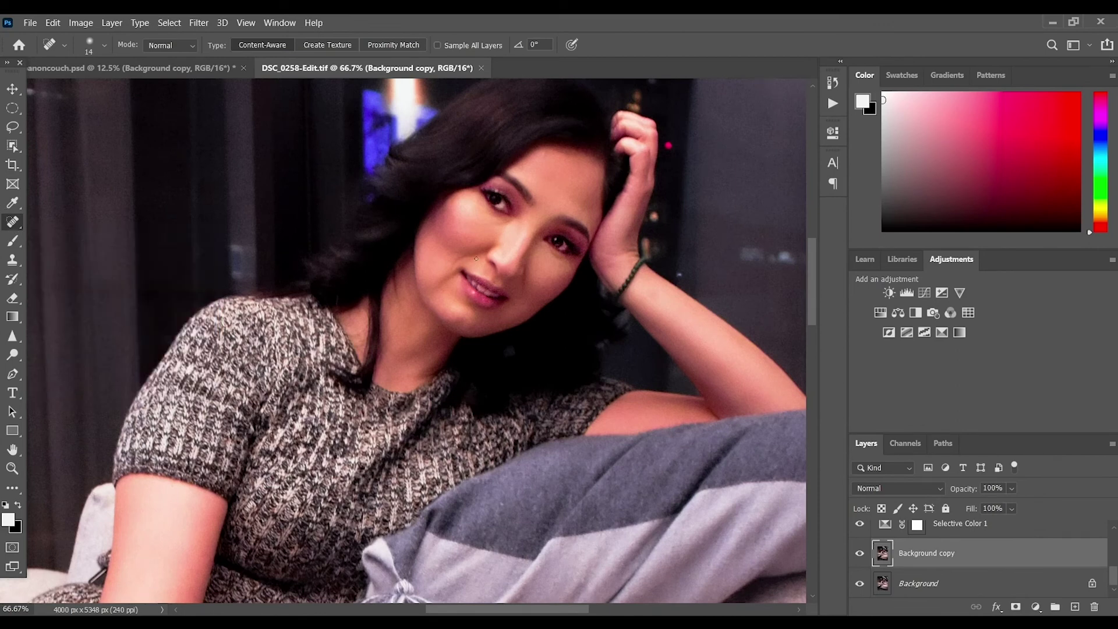
- On Background copy, heal skin spots on the cheek and beside the mouth, and burn the window and wall midtones at 50% exposure
drag(470, 255, 446, 270)
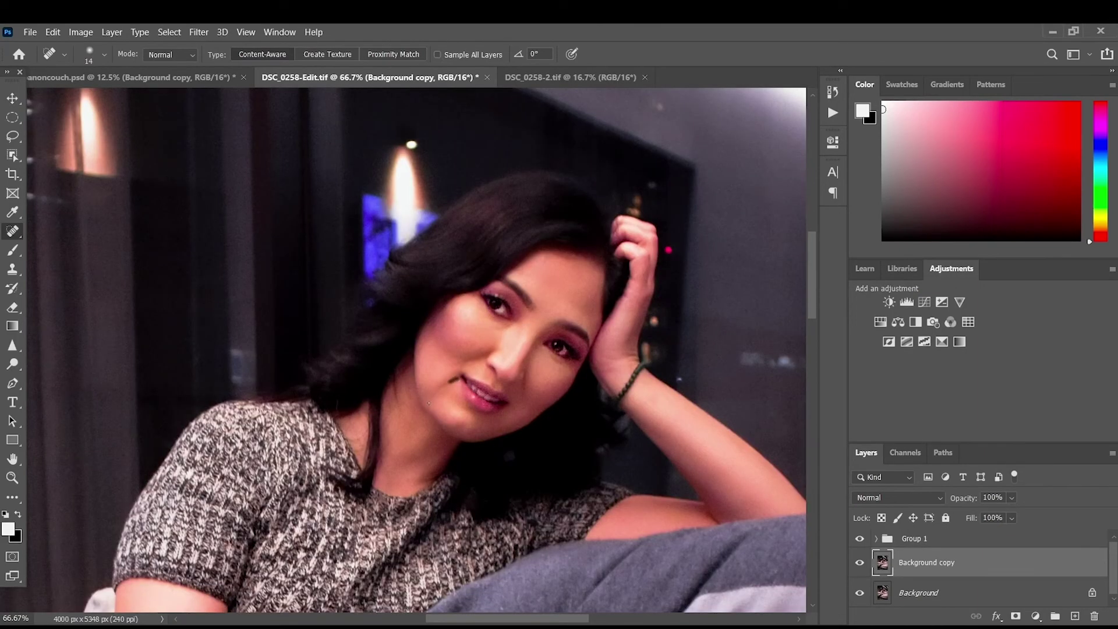
drag(457, 376, 436, 396)
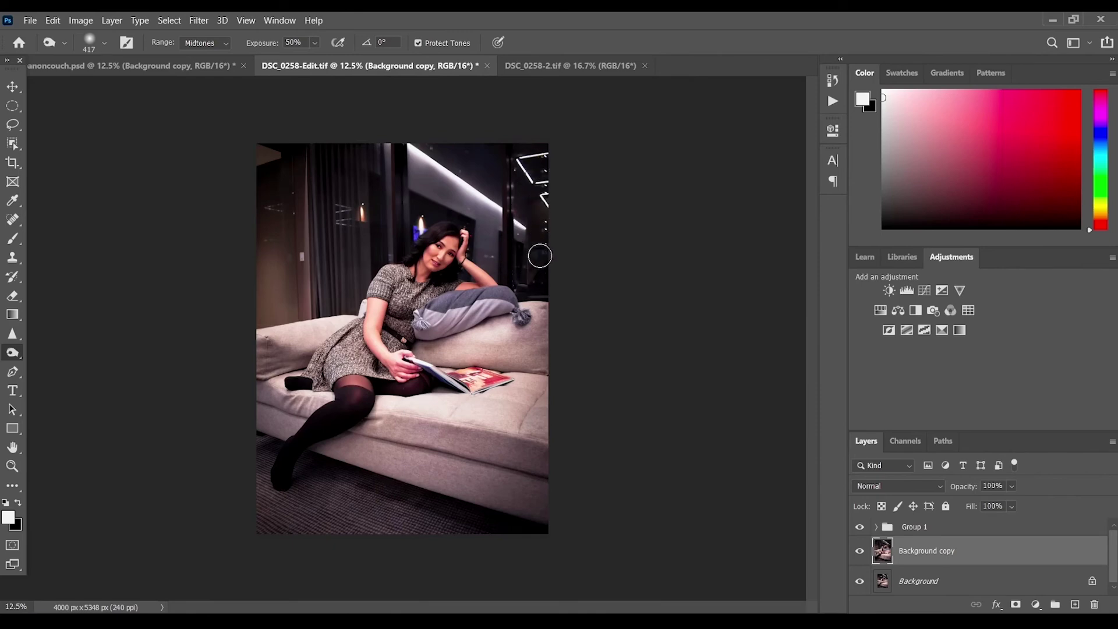
drag(425, 158, 505, 210)
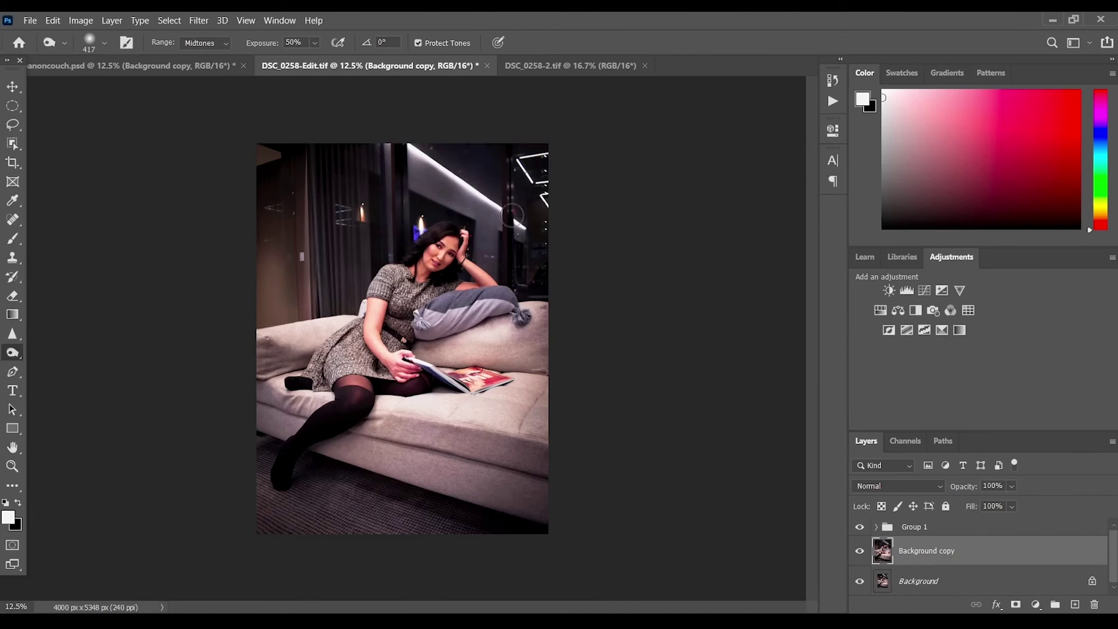
drag(419, 196, 416, 141)
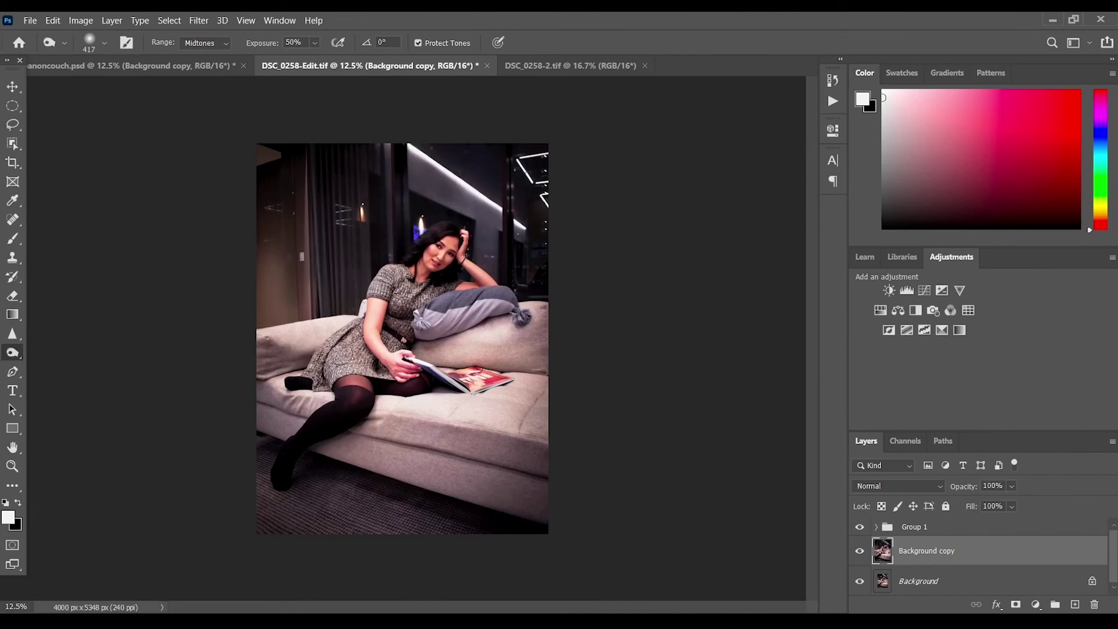
drag(272, 287, 336, 315)
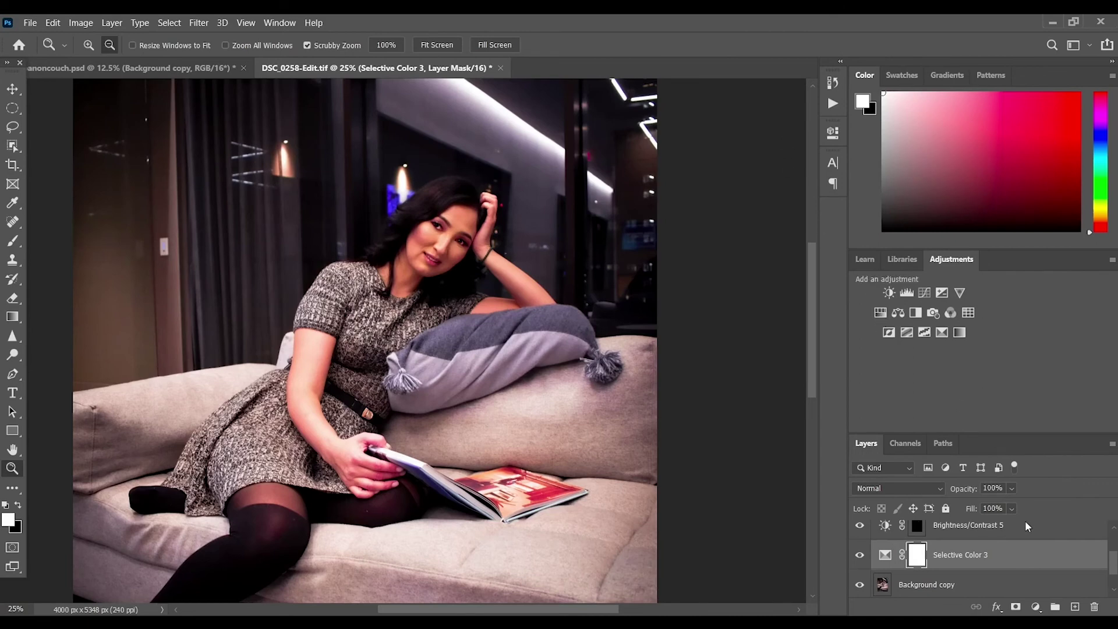
- Add a Hue/Saturation adjustment above the Background copy layer with Hue -2 and slightly reduced Saturation
click(1003, 589)
click(881, 313)
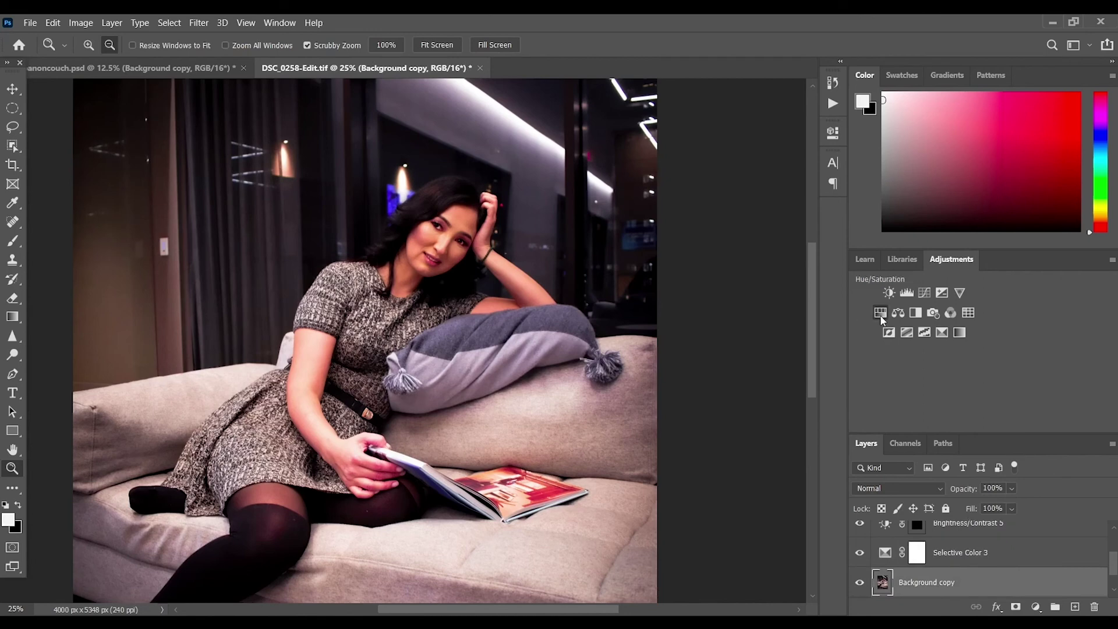
drag(714, 233, 714, 235)
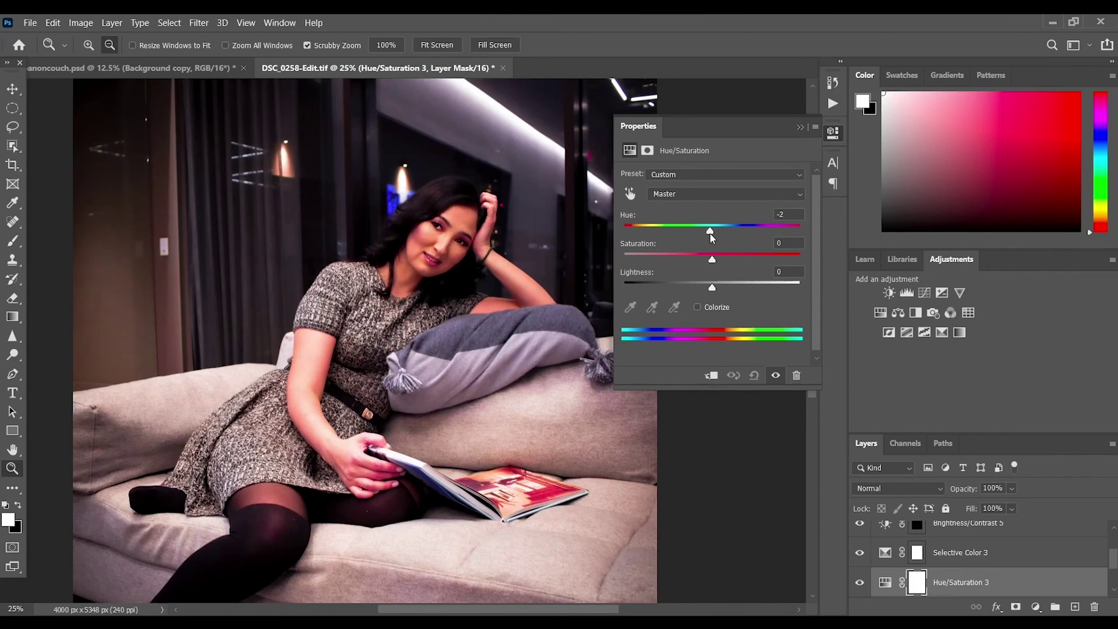
drag(712, 262, 705, 268)
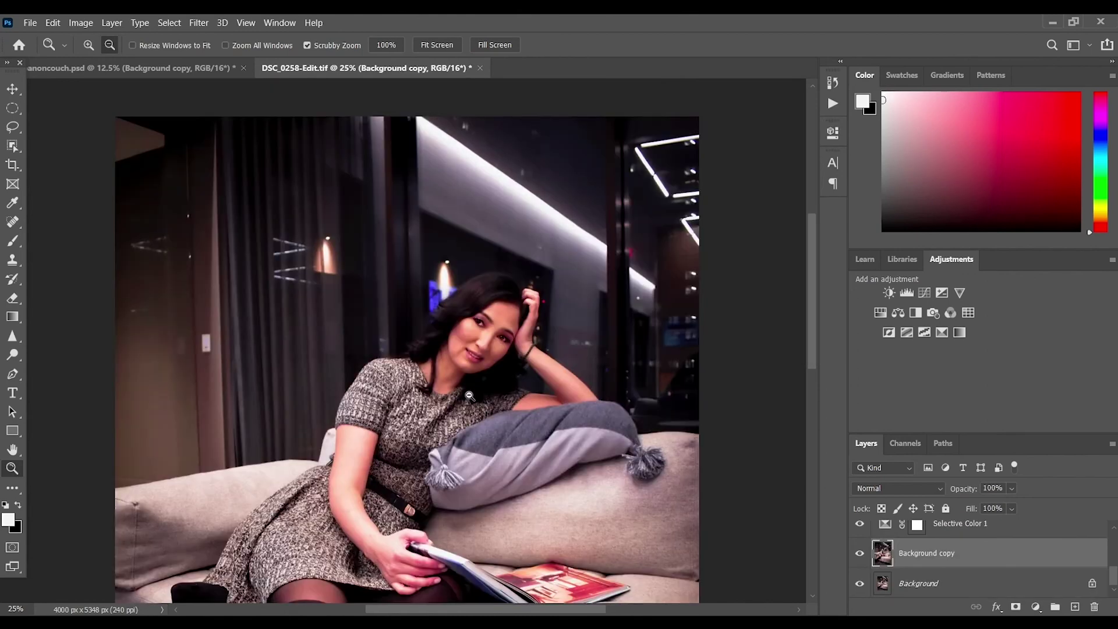
key(ctrl+minus)
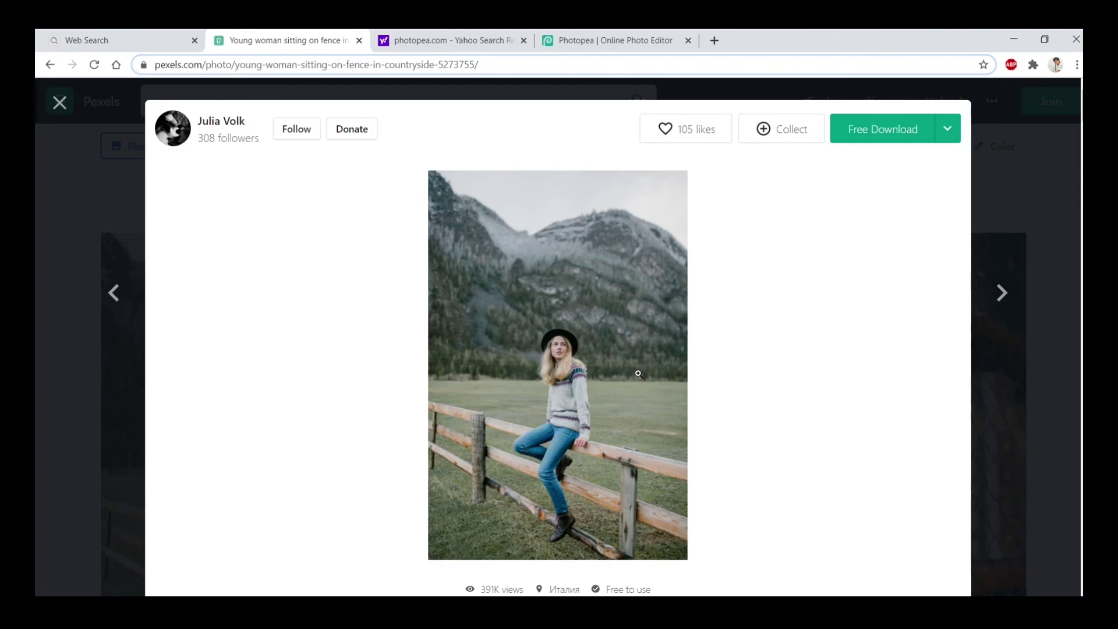
- Switch to Pexels in the browser and browse the similar photos listed below the woman-on-fence picture
scroll(638, 373, down, 2)
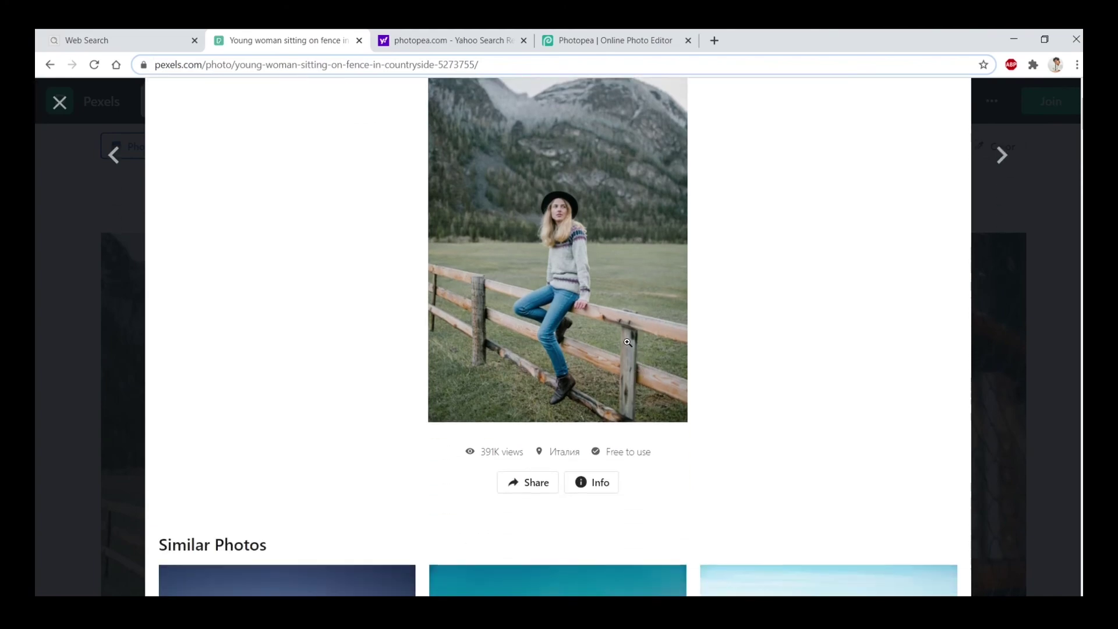
scroll(613, 288, down, 15)
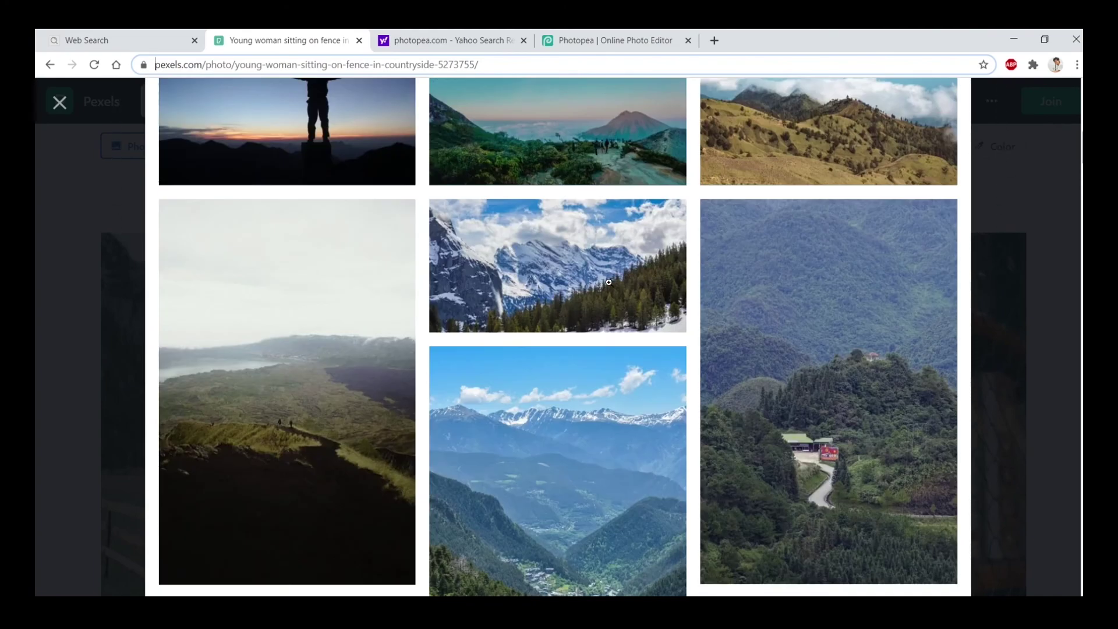
scroll(613, 283, down, 8)
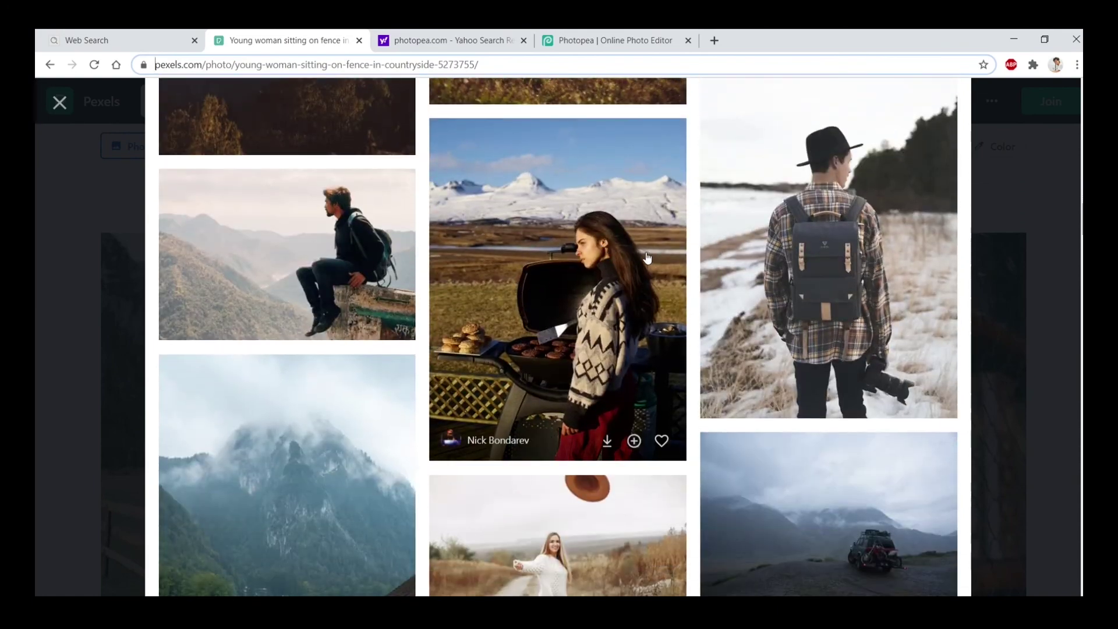
scroll(649, 261, down, 7)
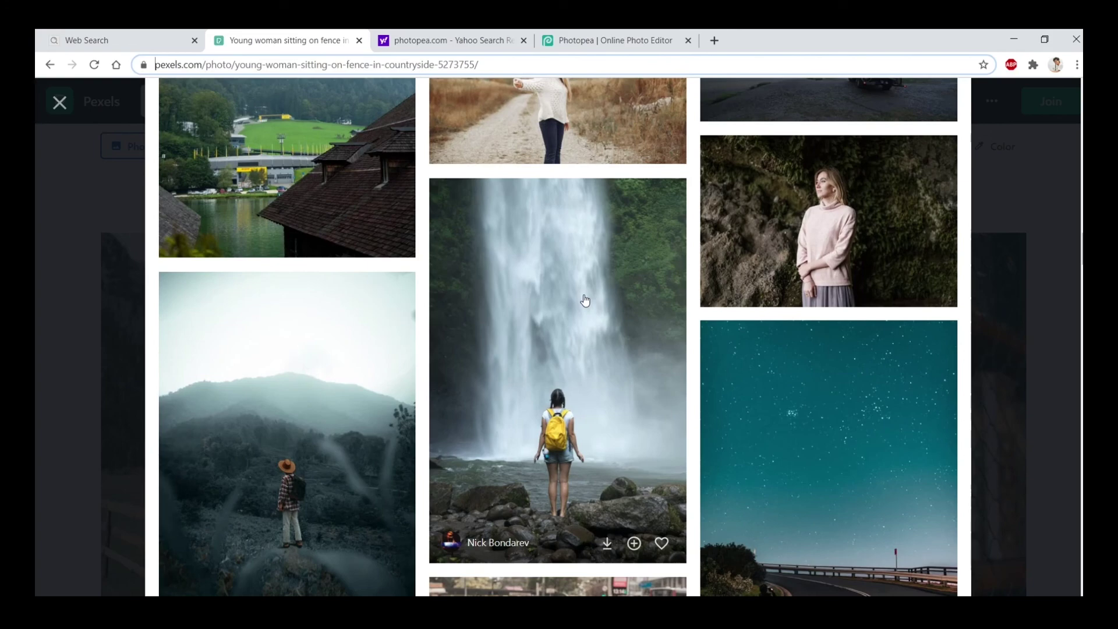
- Look through the landscape and portrait photos further down the similar-photos gallery on Pexels
scroll(585, 300, down, 9)
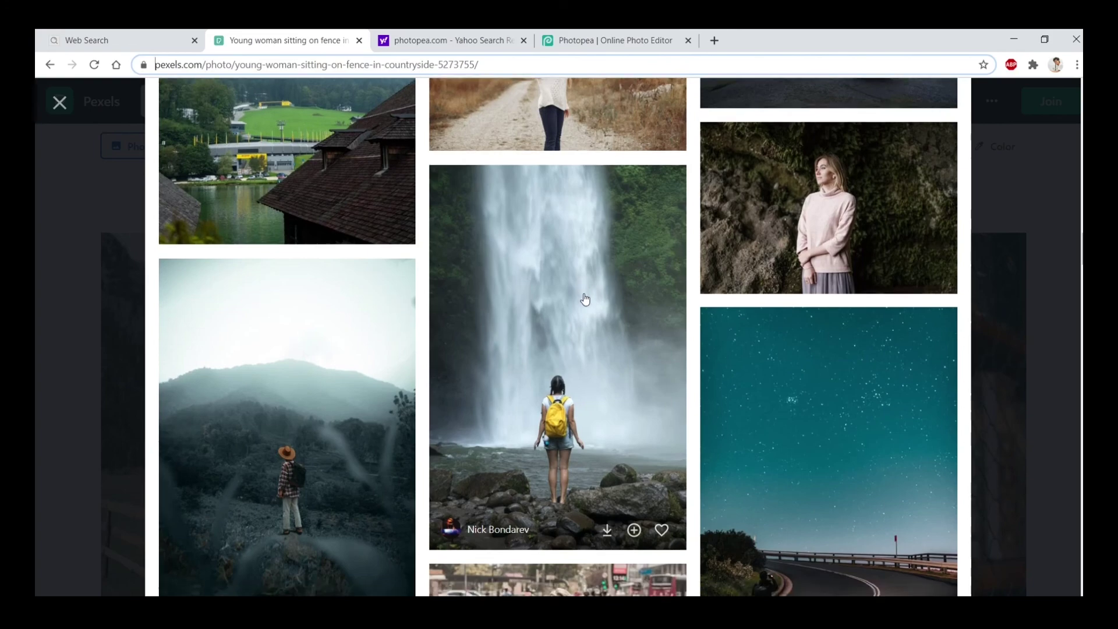
scroll(585, 300, down, 15)
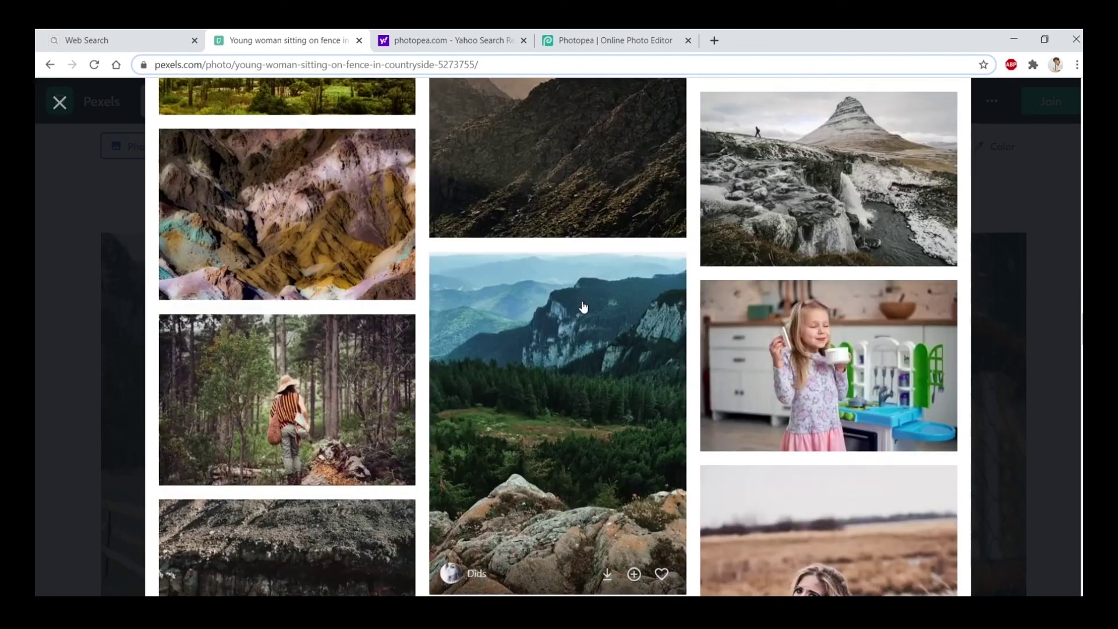
scroll(581, 308, down, 4)
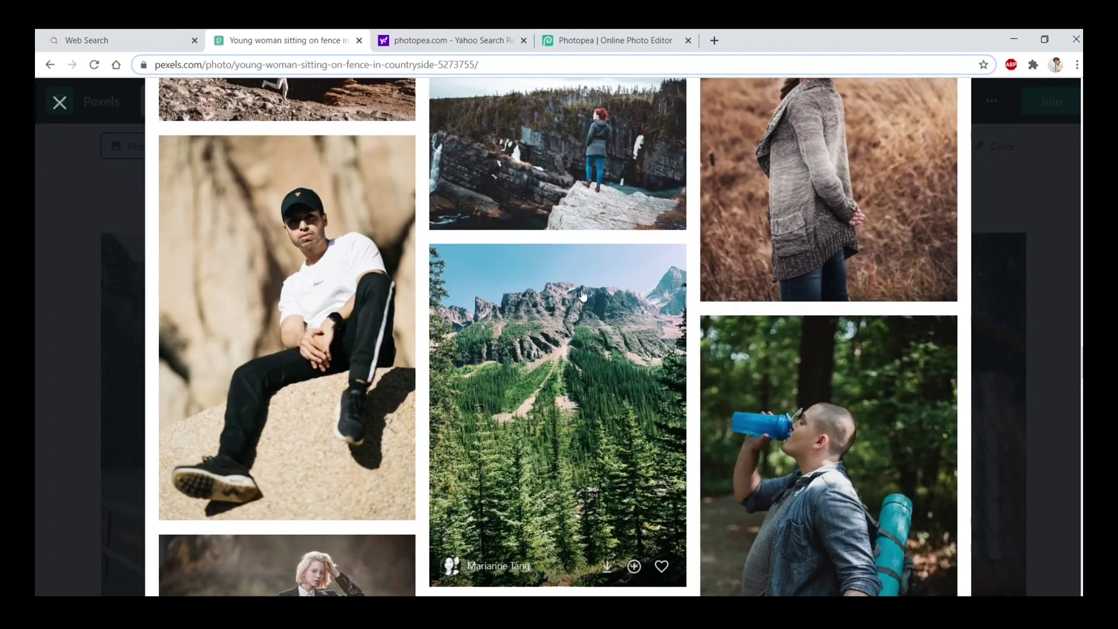
scroll(581, 300, down, 4)
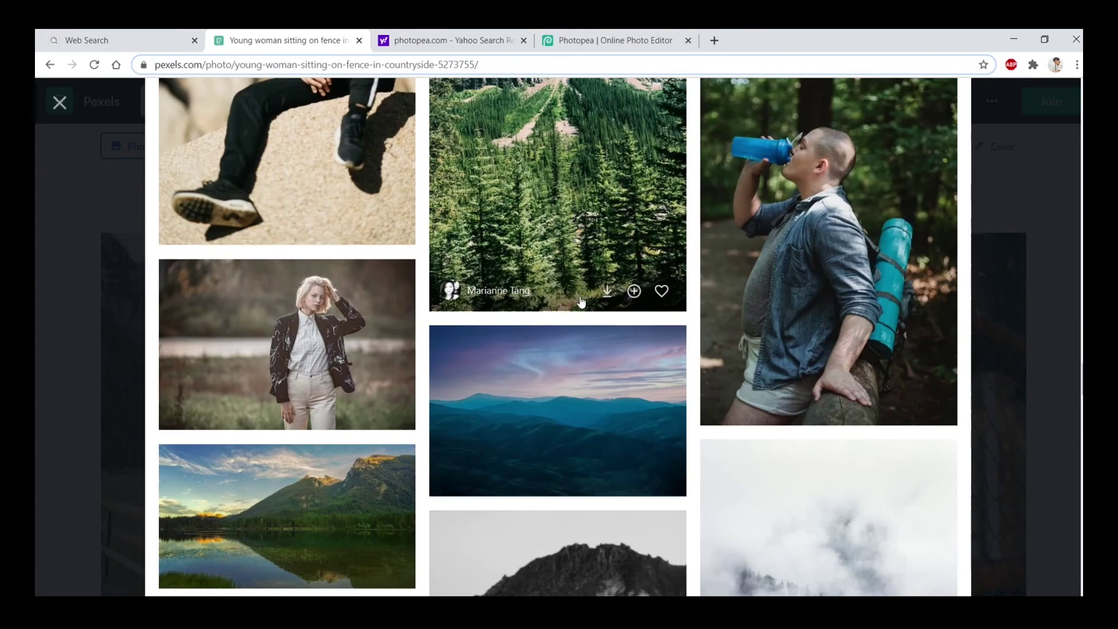
scroll(580, 300, down, 15)
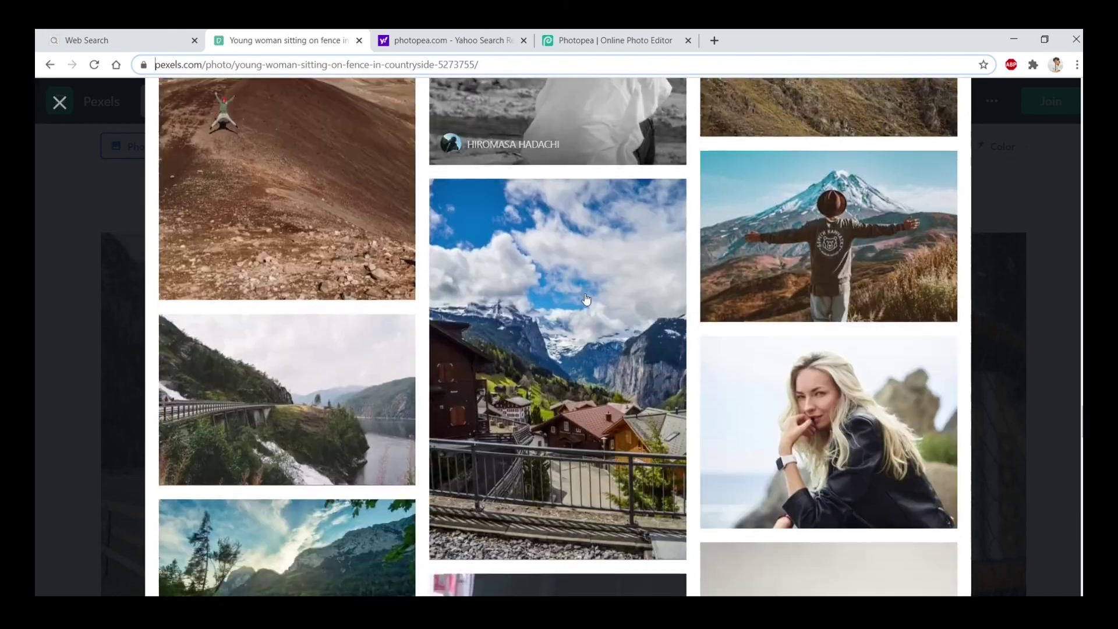
scroll(586, 298, down, 5)
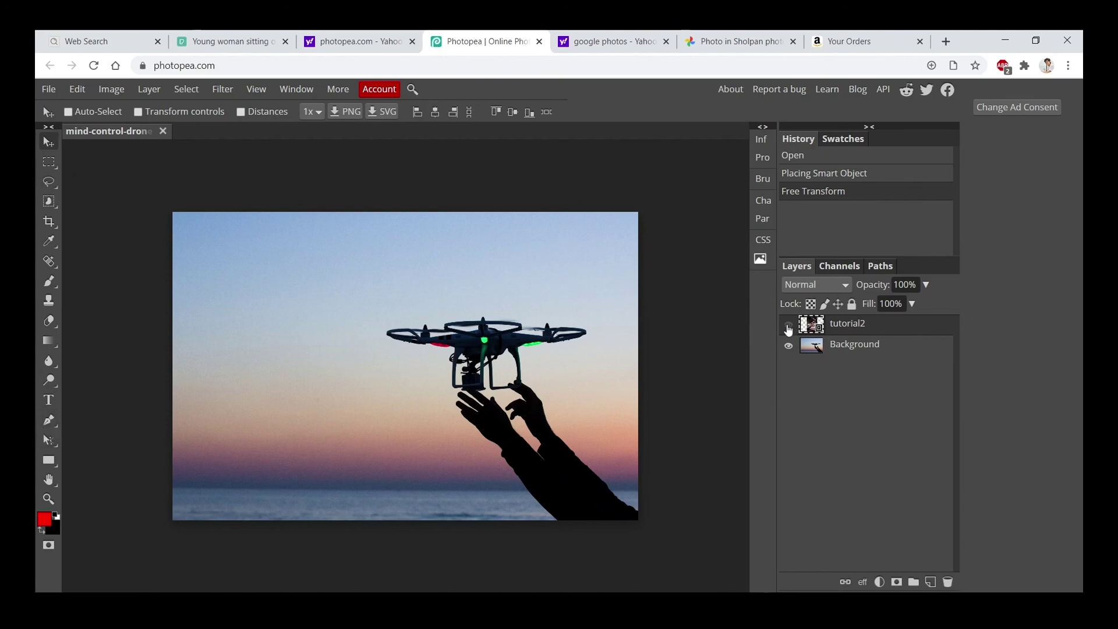
- In Photopea, briefly show the tutorial2 layer over the drone photo, and hide it again
click(787, 325)
click(788, 325)
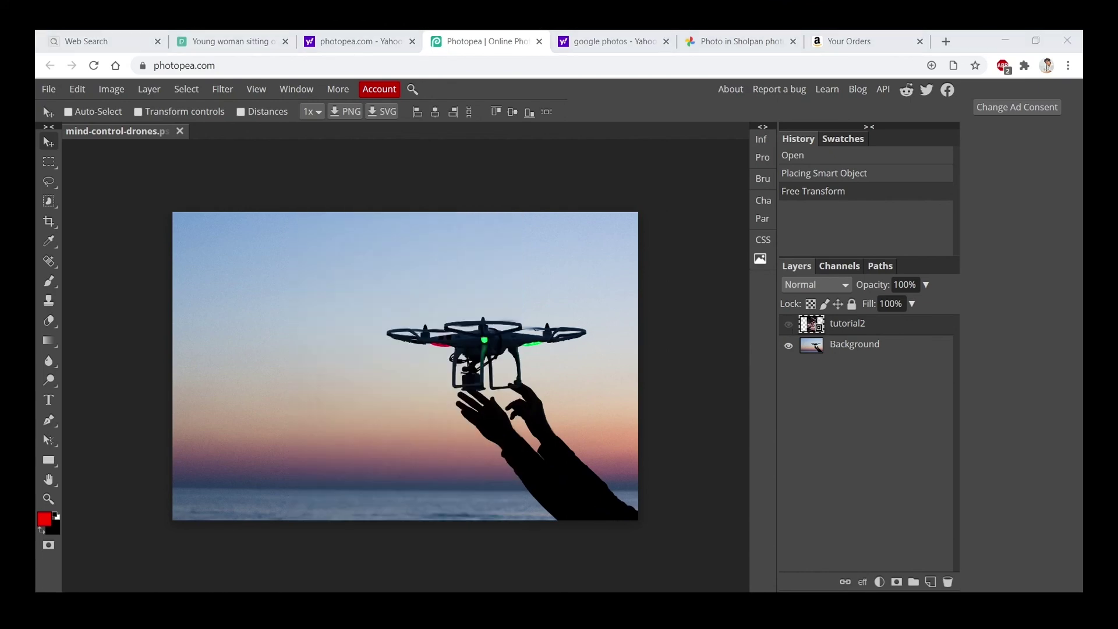